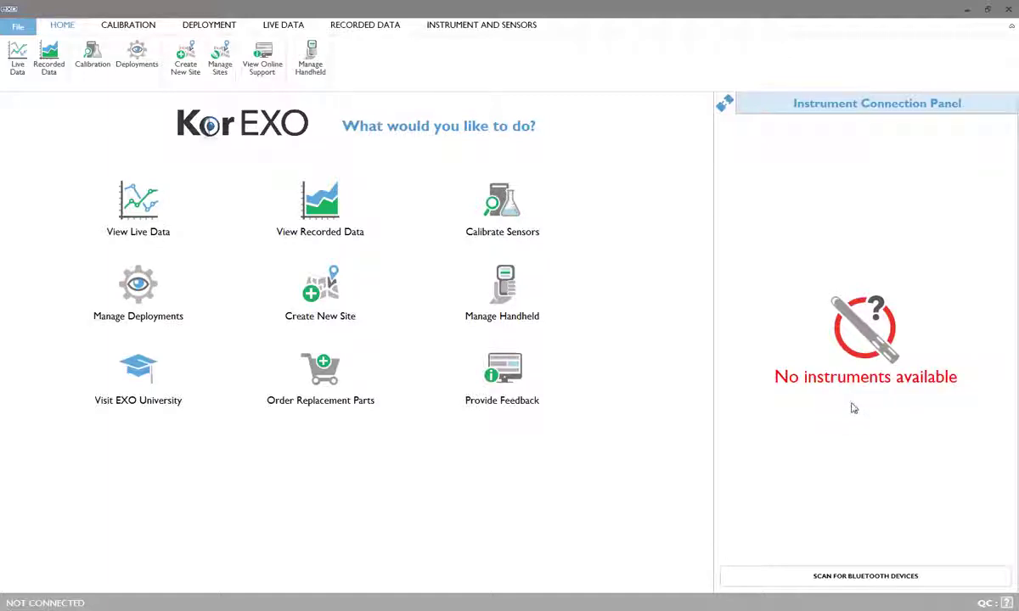
- Scan for Bluetooth instruments, connect to the sonde that is found, and dismiss the SmartQC notification
click(854, 581)
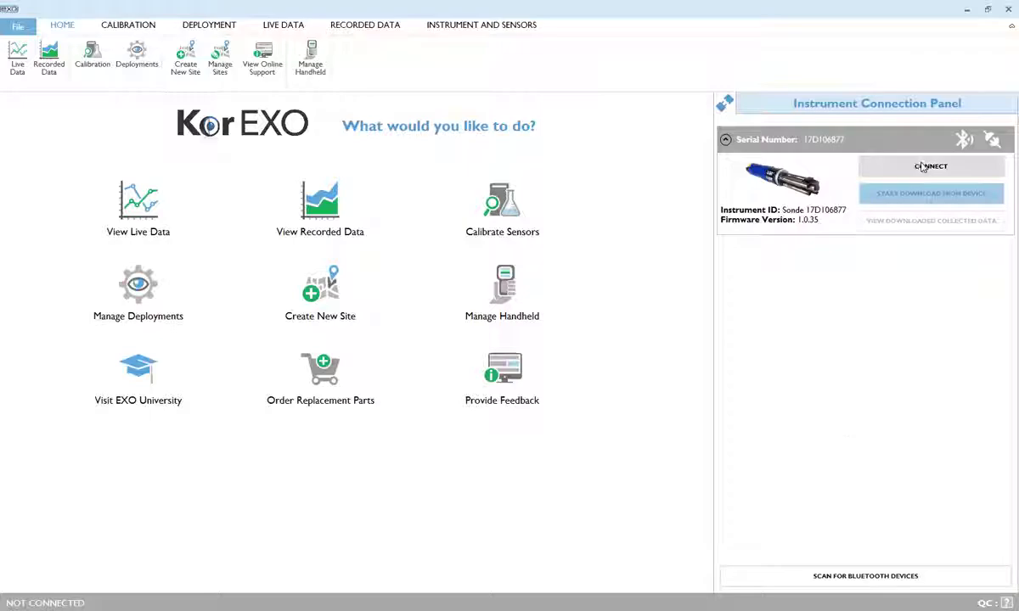
click(920, 169)
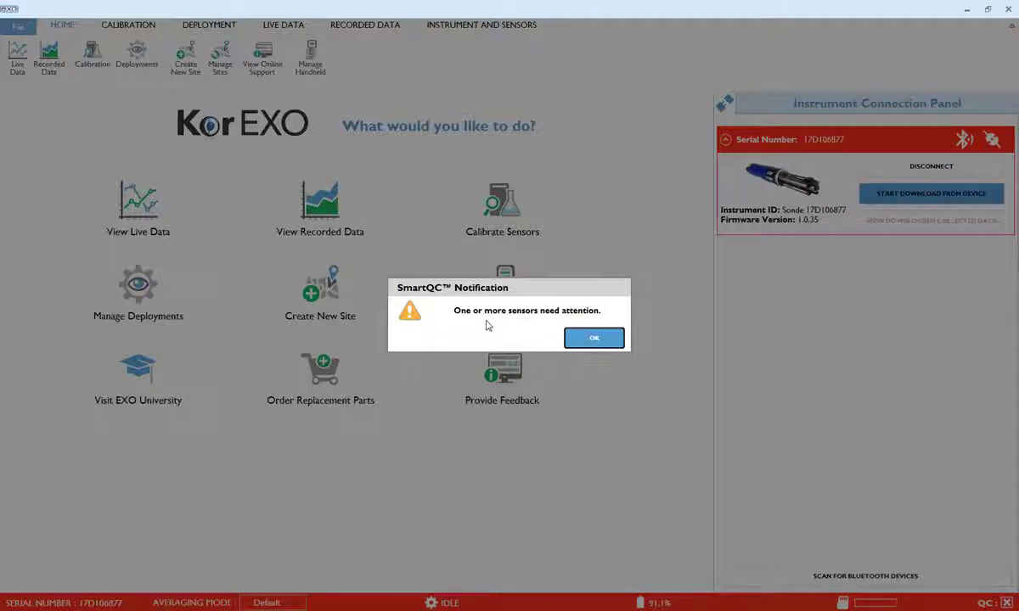
click(590, 339)
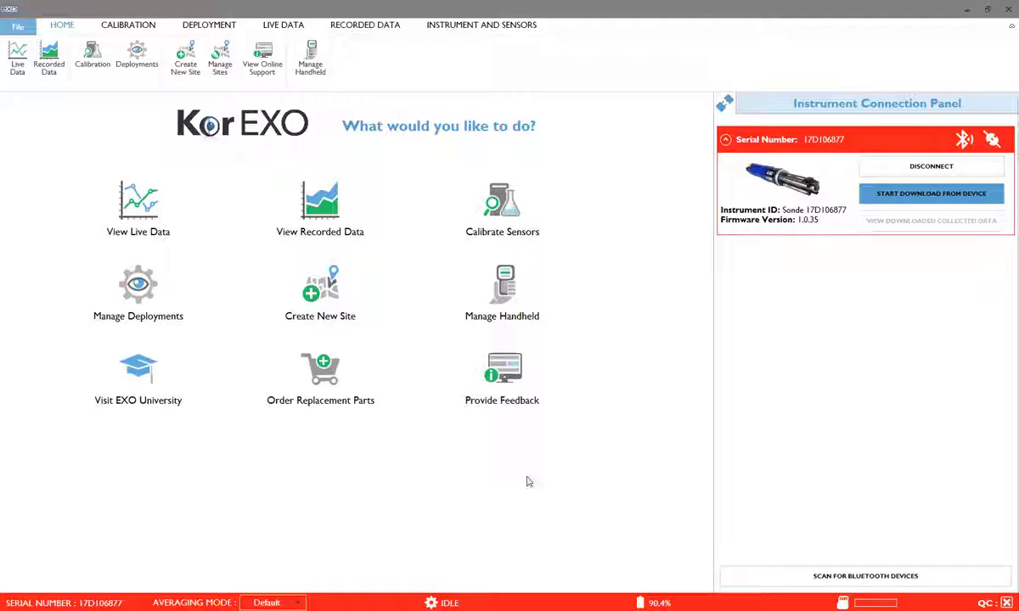
- Review the sonde settings and the pH/ORP sensor in the device QC status, and pick 9/12/2017 as the sensor module's replacement date
click(1006, 604)
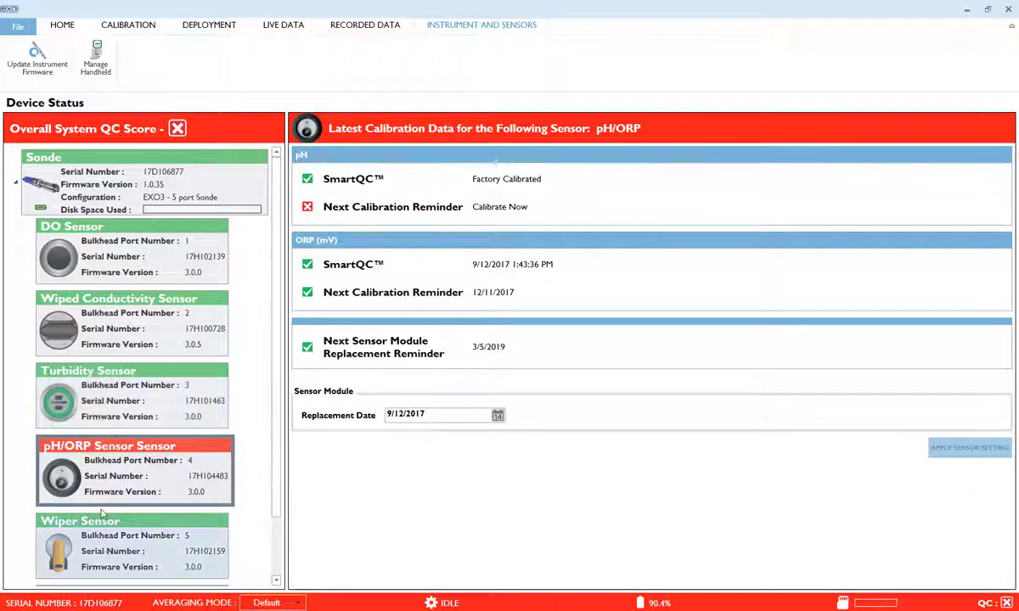
click(172, 165)
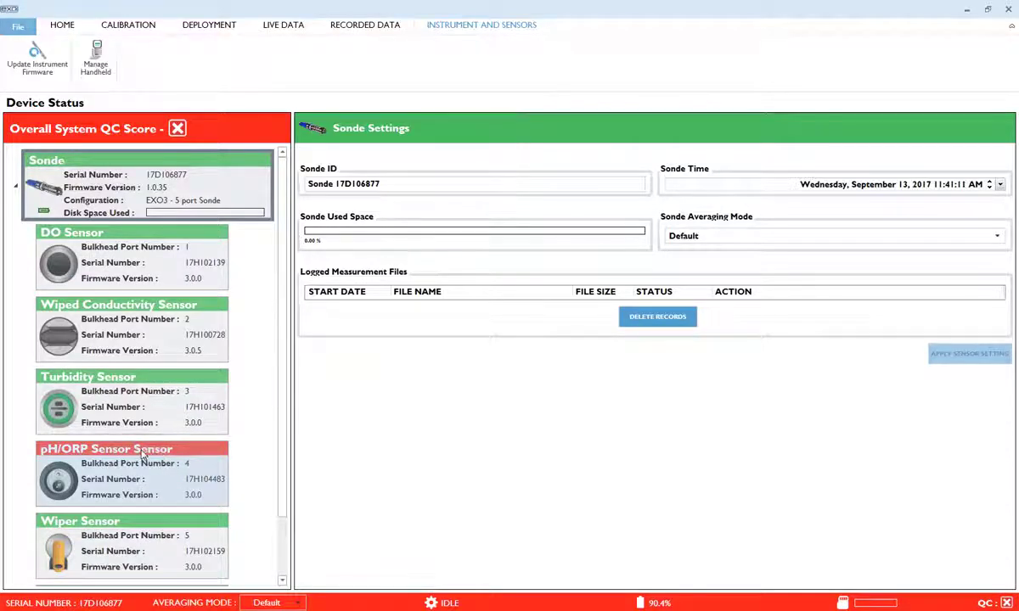
click(143, 456)
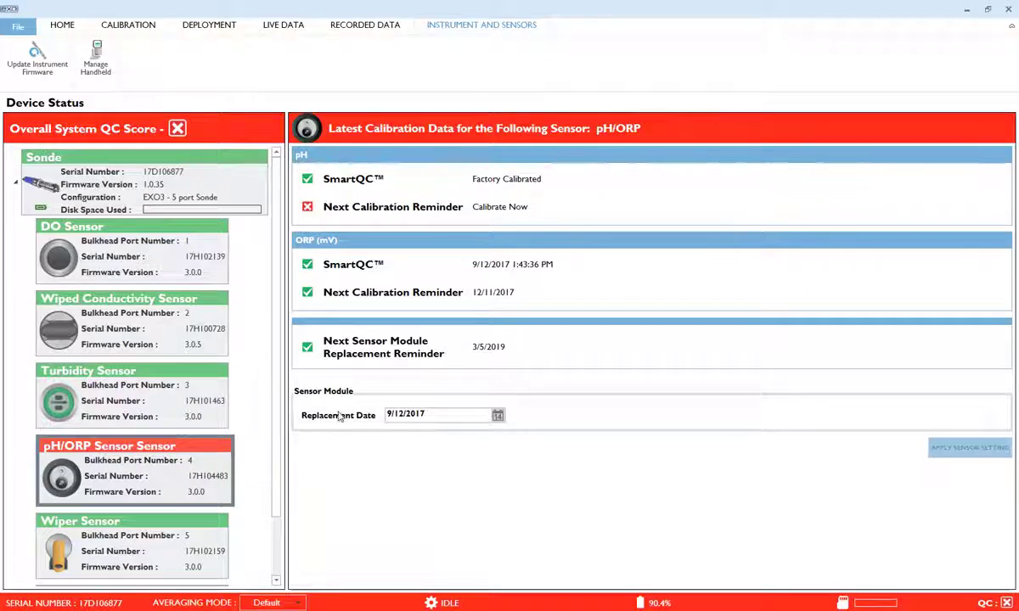
click(497, 416)
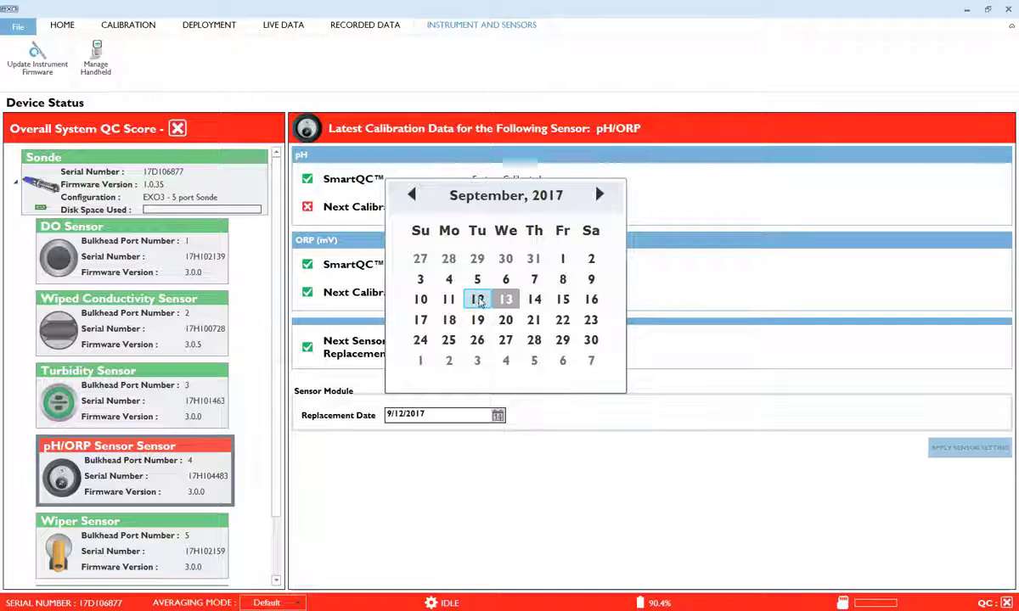
click(477, 300)
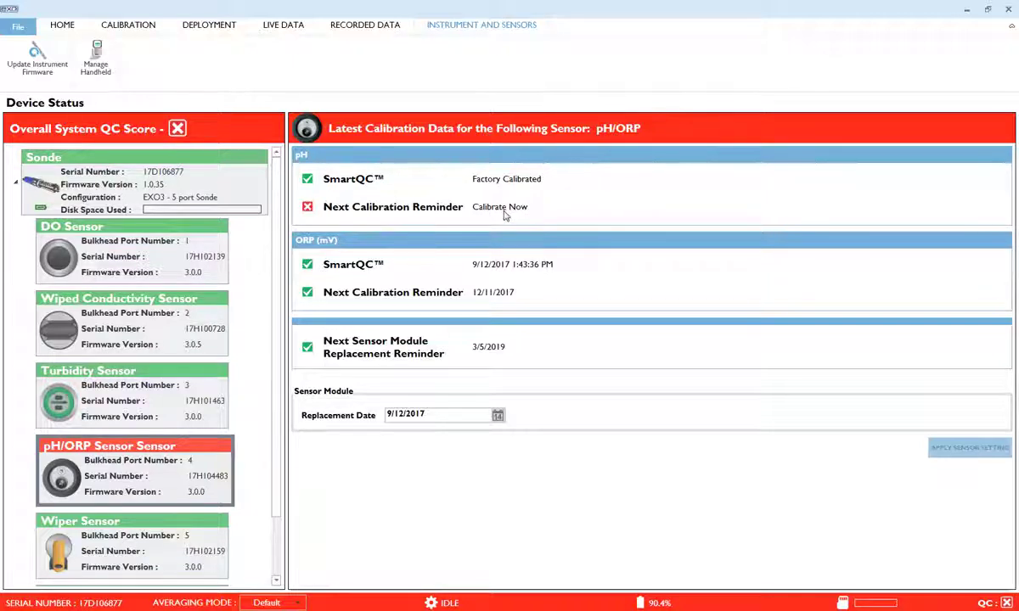
- Start a pH calibration on the pH/ORP sensor, read through the calibration tips, and apply point 1 with the 7.00 pH standard
click(143, 32)
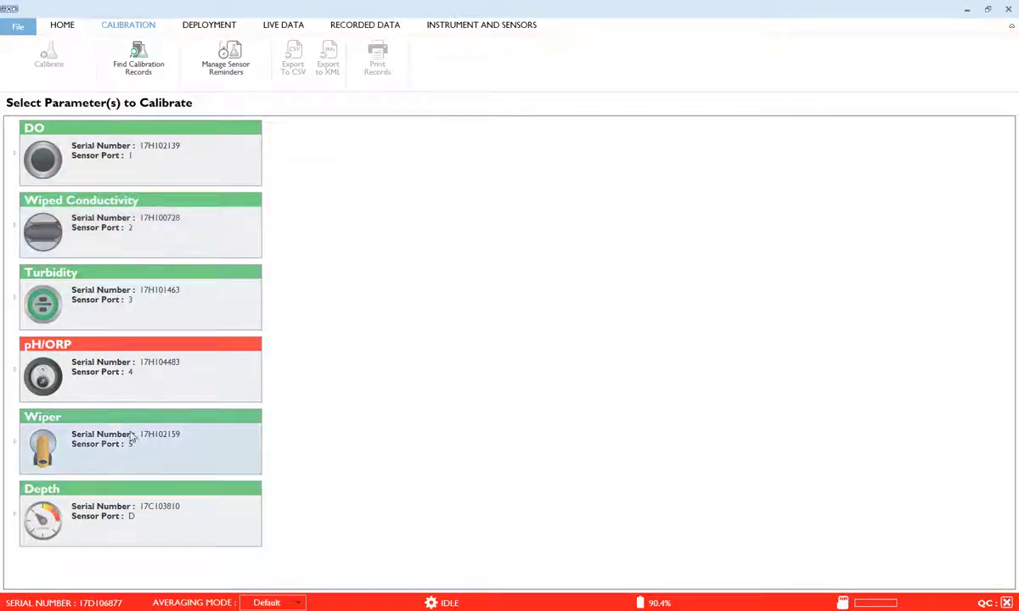
click(15, 374)
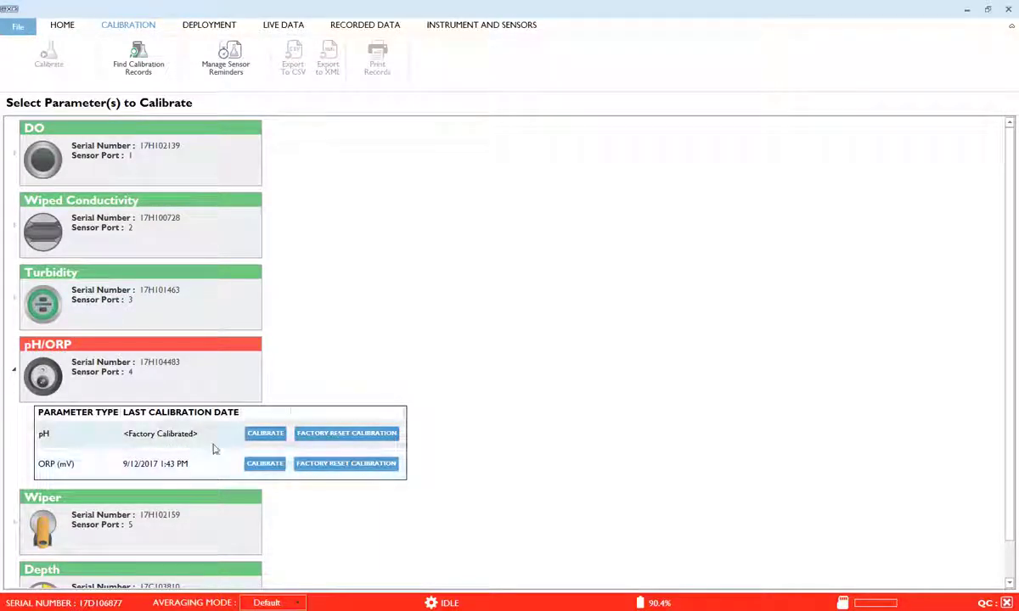
click(266, 435)
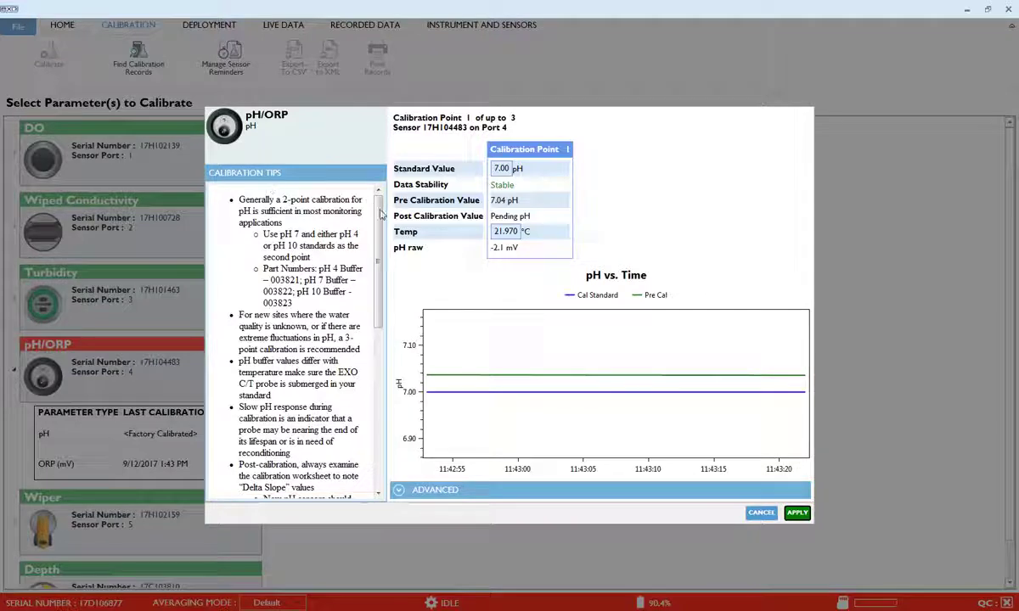
scroll(363, 297, down, 5)
scroll(363, 297, down, 5)
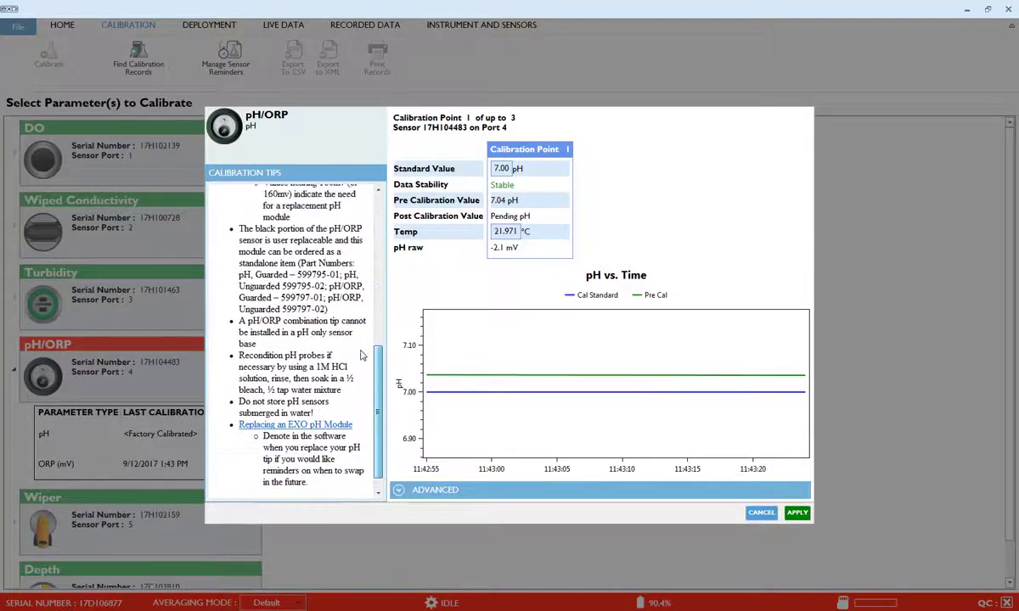
scroll(378, 255, up, 10)
scroll(381, 219, up, 1)
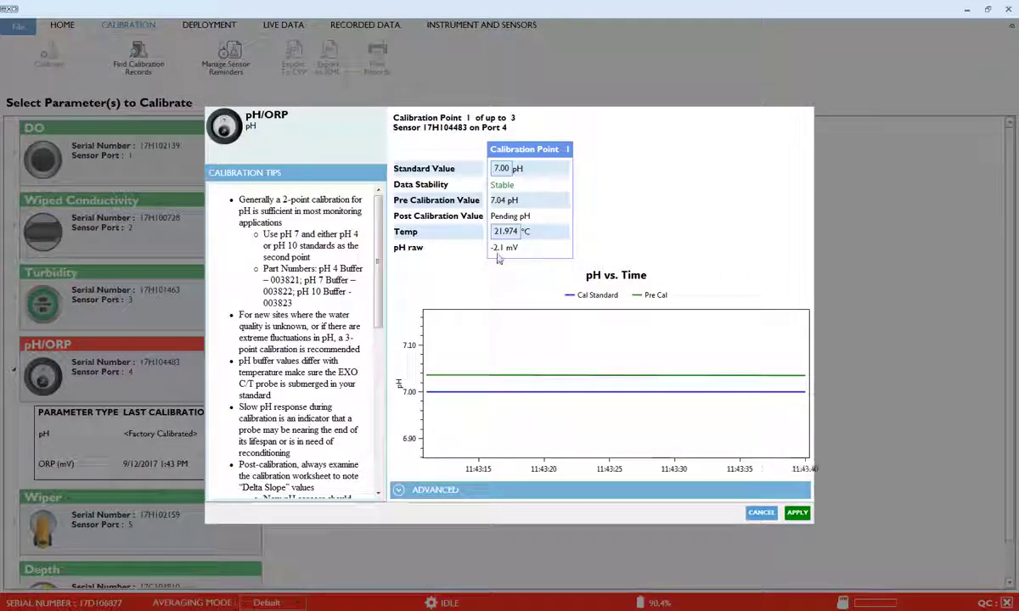
click(796, 514)
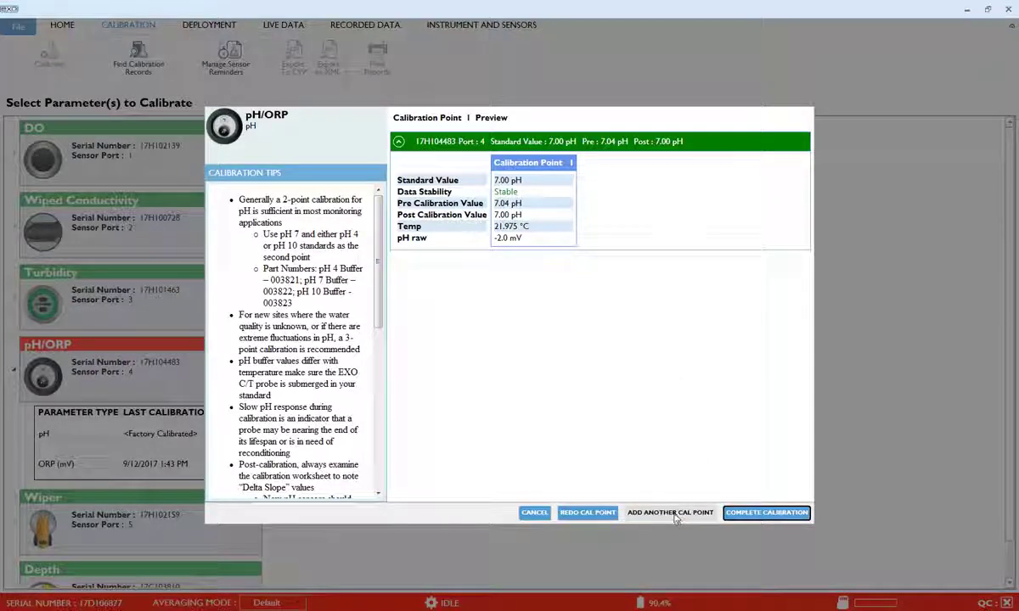
- Add and apply calibration points 2 and 3 with the 10.00 pH and 4.00 pH standards, accepting the unstable sensor warning
click(674, 515)
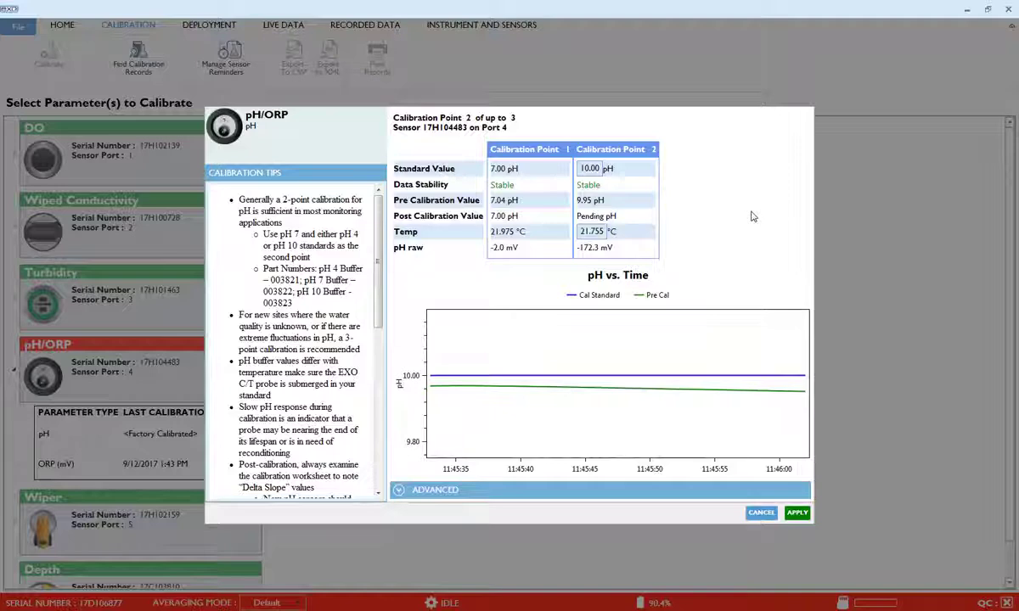
click(795, 513)
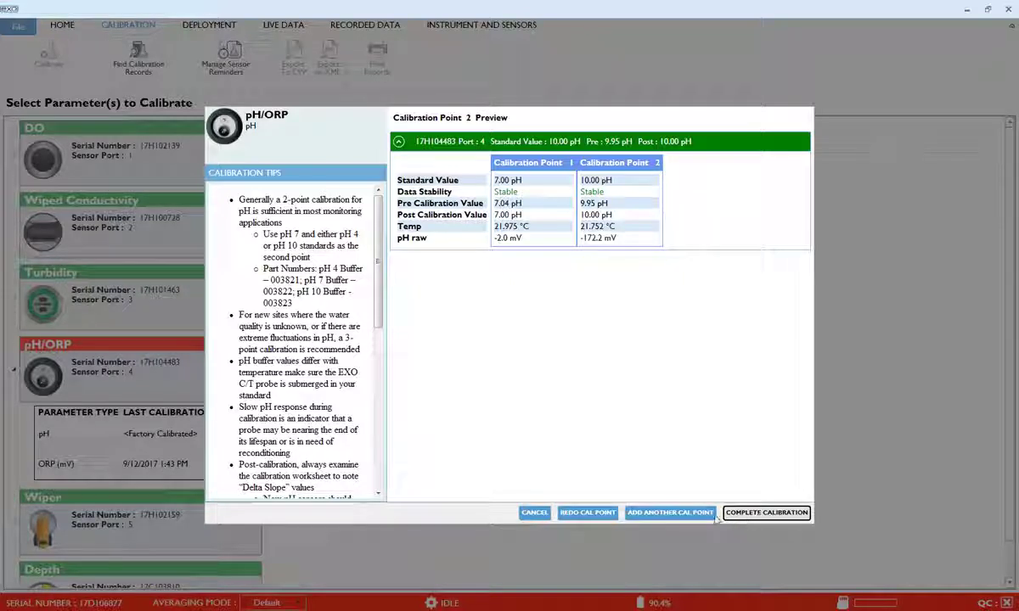
click(760, 515)
click(678, 516)
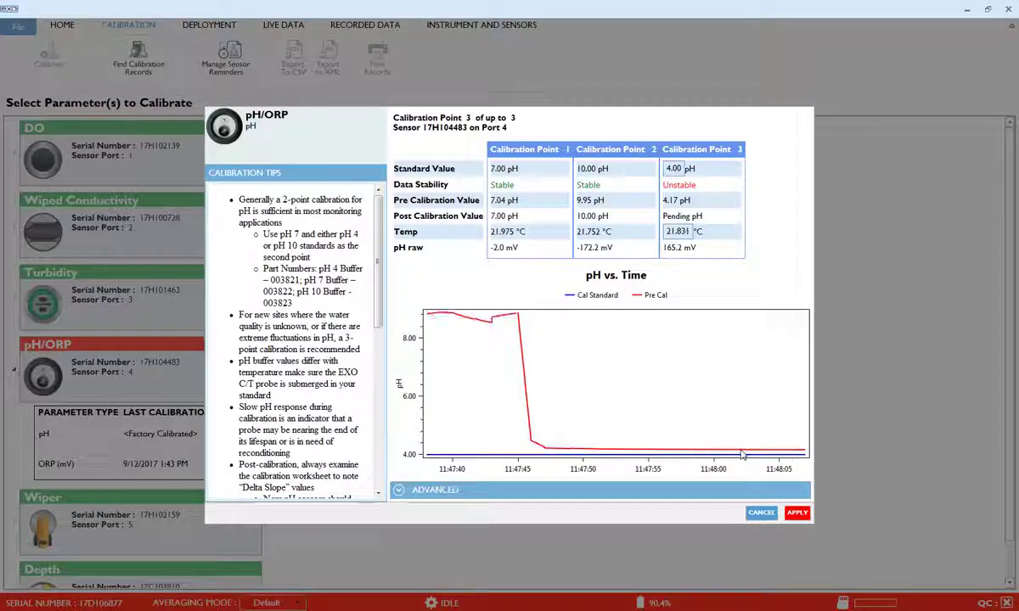
click(797, 513)
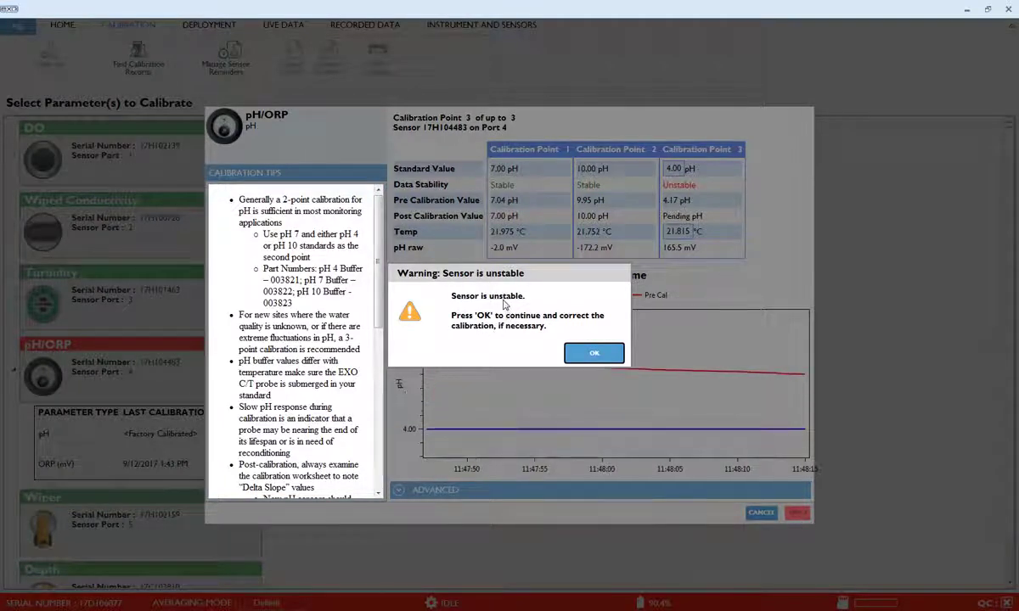
click(592, 353)
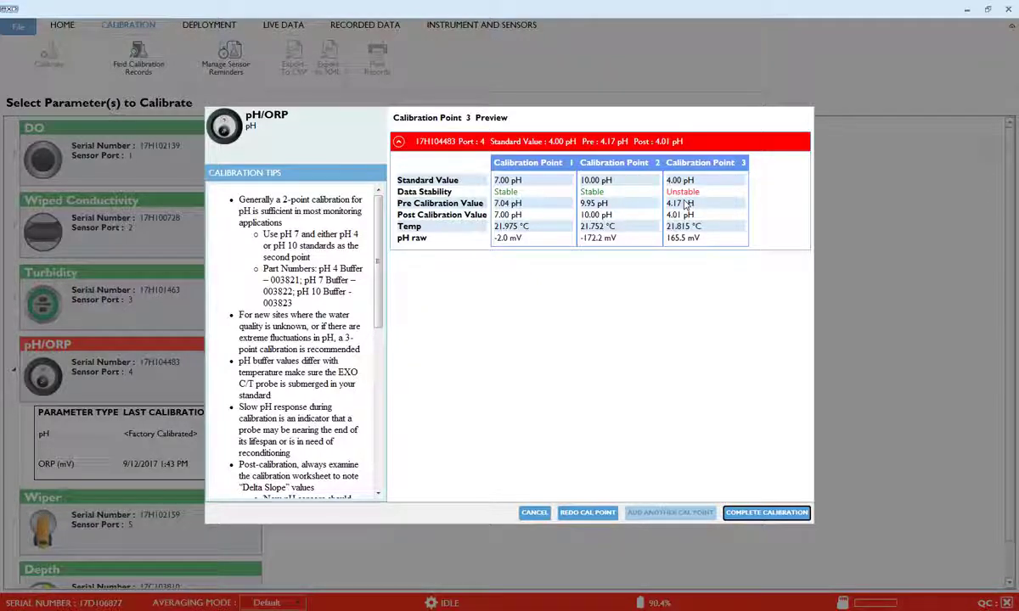
- Redo calibration point 3 with the 4.00 pH standard using stable data, and complete the calibration
click(588, 513)
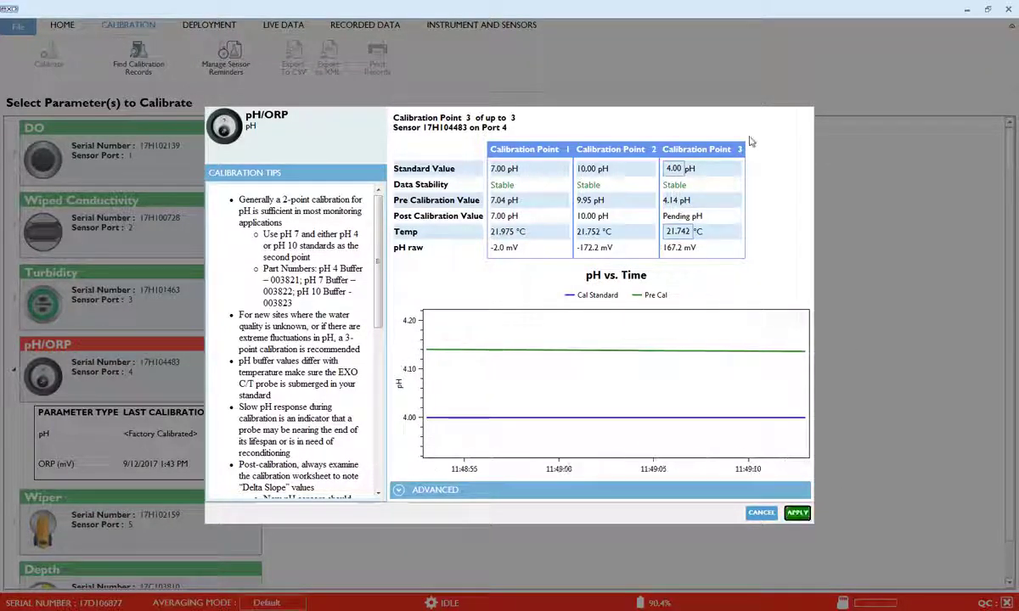
click(796, 516)
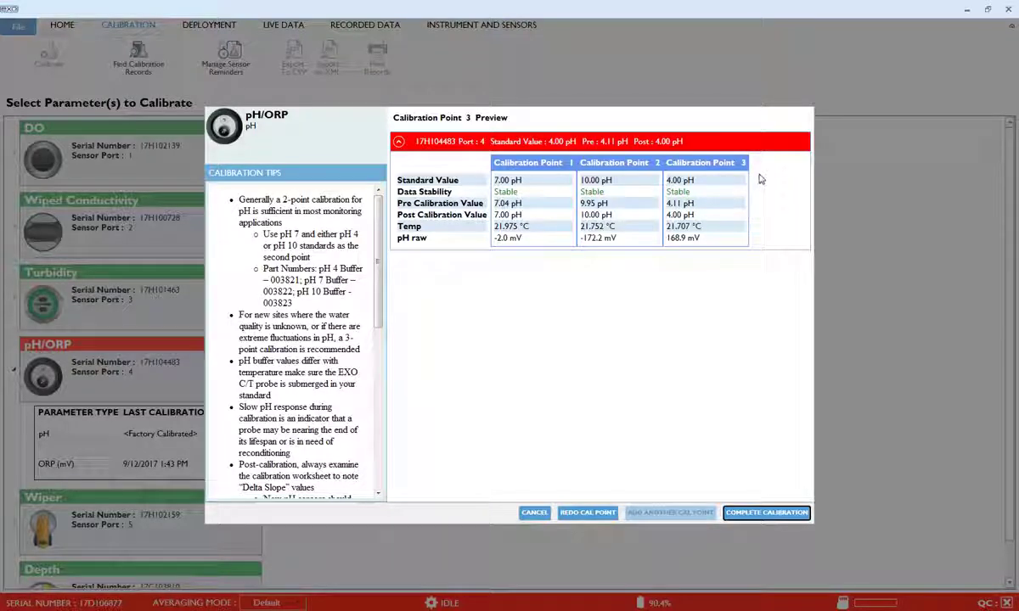
click(751, 514)
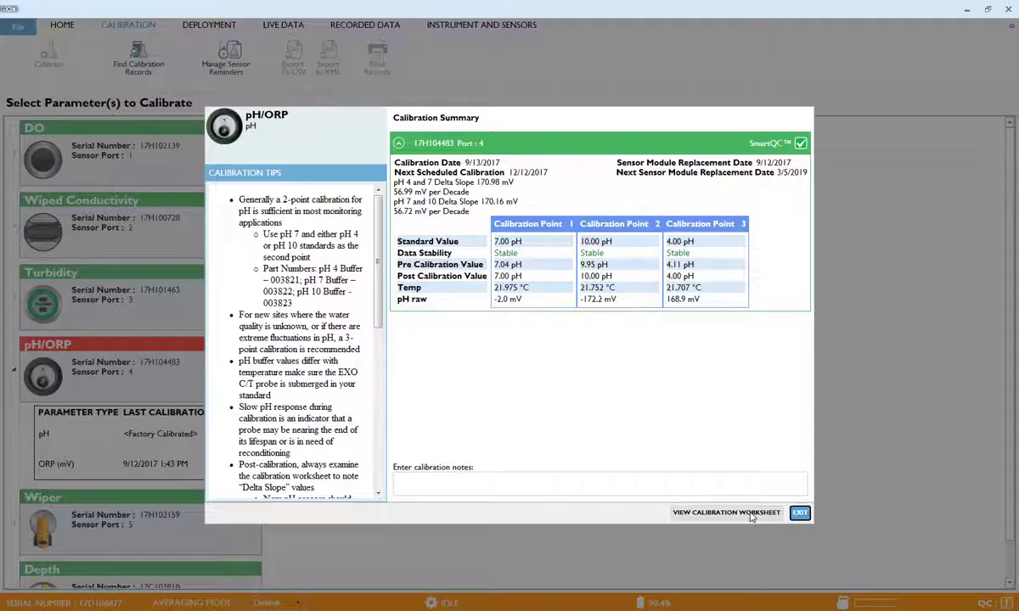
- Add the calibration note "pH 4 calibration was redone to acheive stability." and exit the calibration summary
click(751, 513)
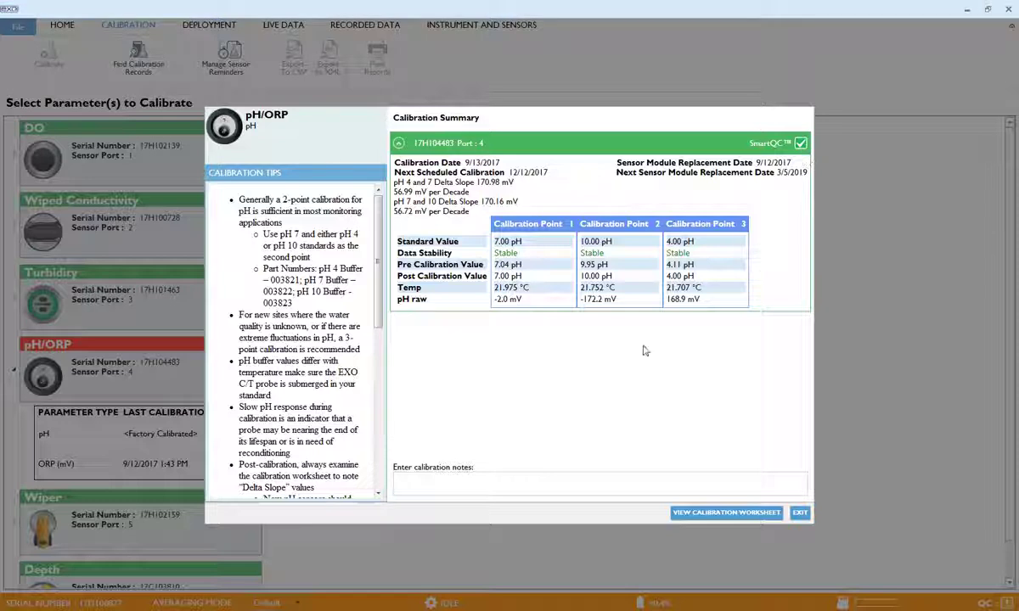
click(469, 486)
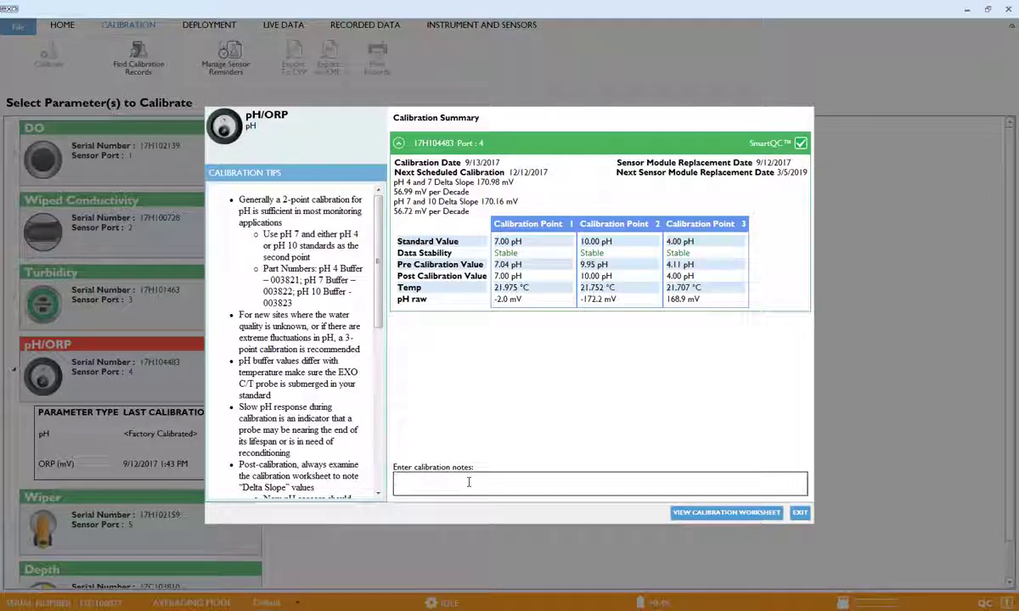
text(pH 4 calibration was redone to acheive stability.)
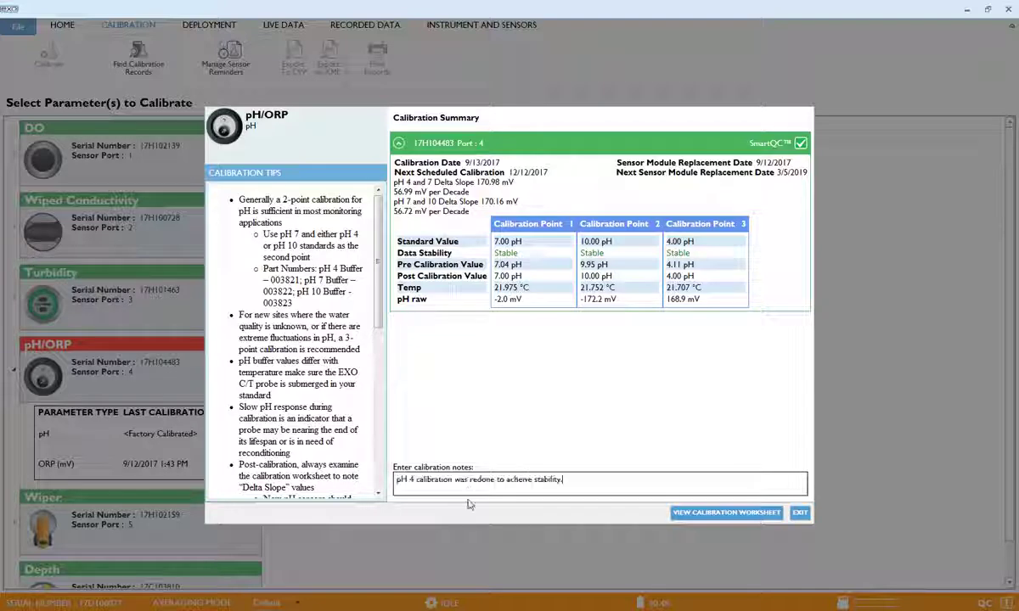
key(Return)
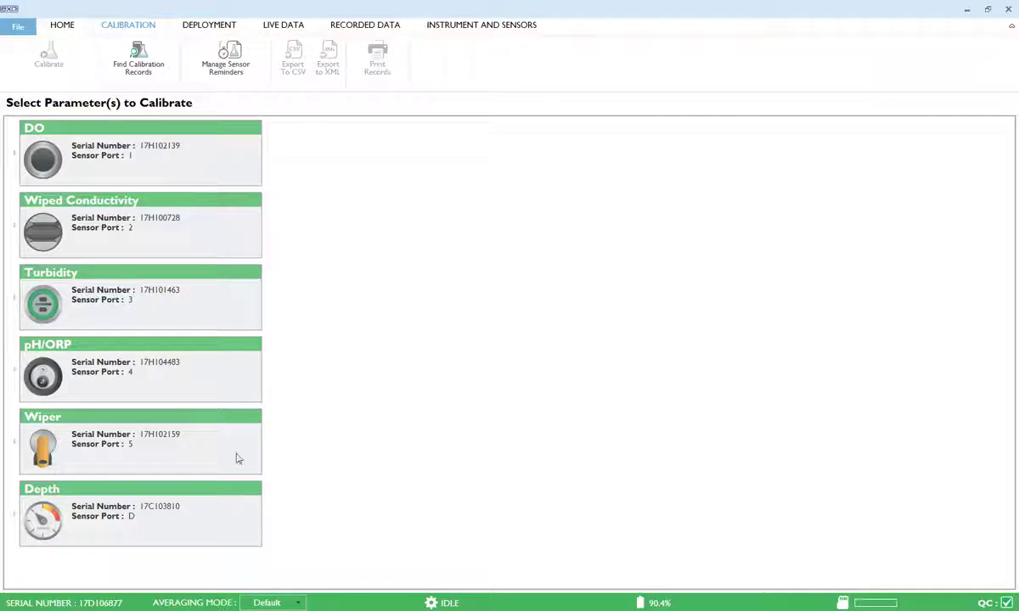
click(163, 491)
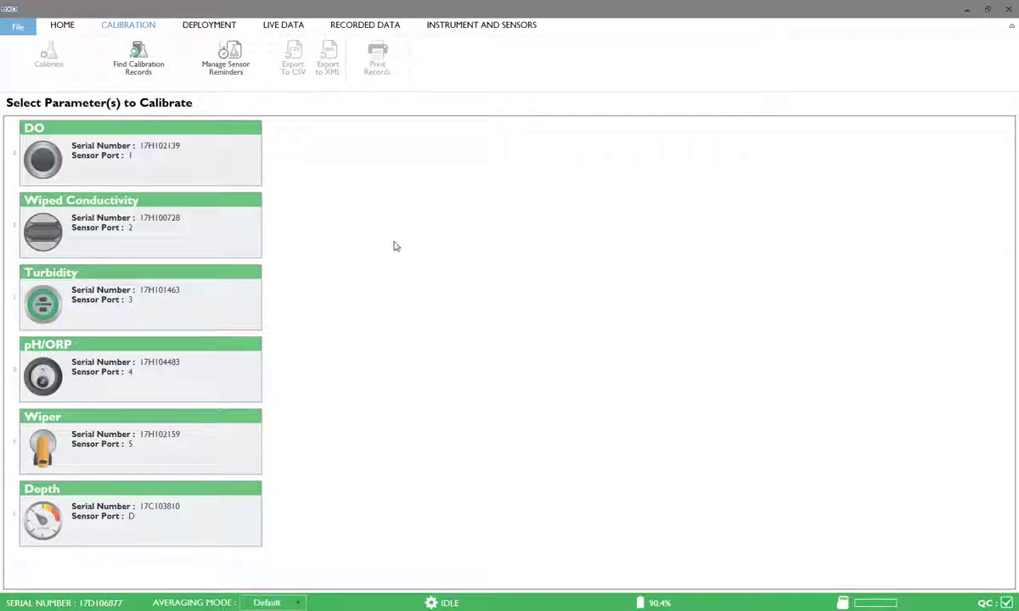
- In the pH and ORP sensor reminders, set the pH calibration interval to 14 days
click(235, 74)
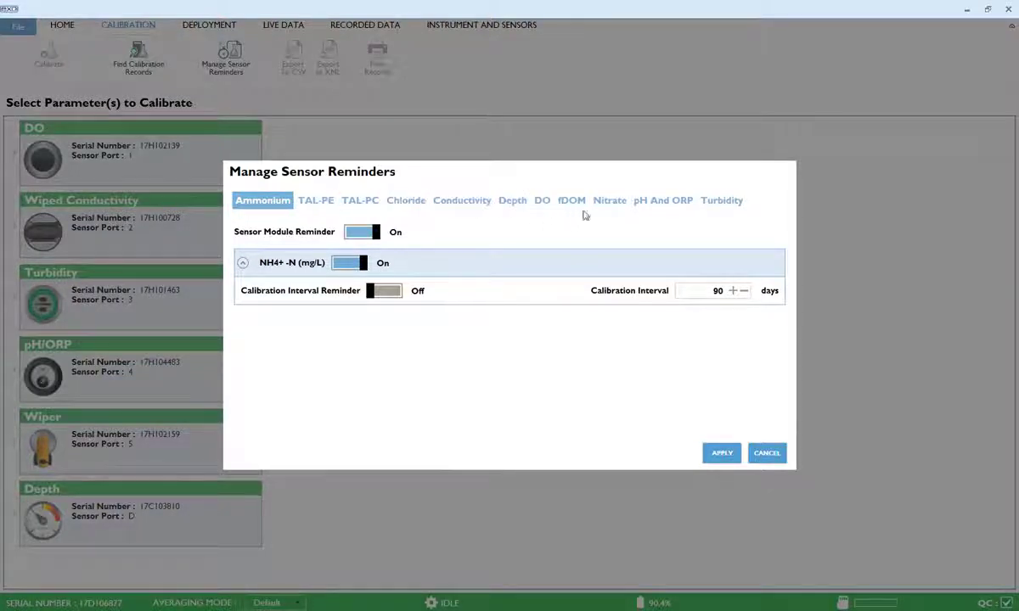
click(651, 202)
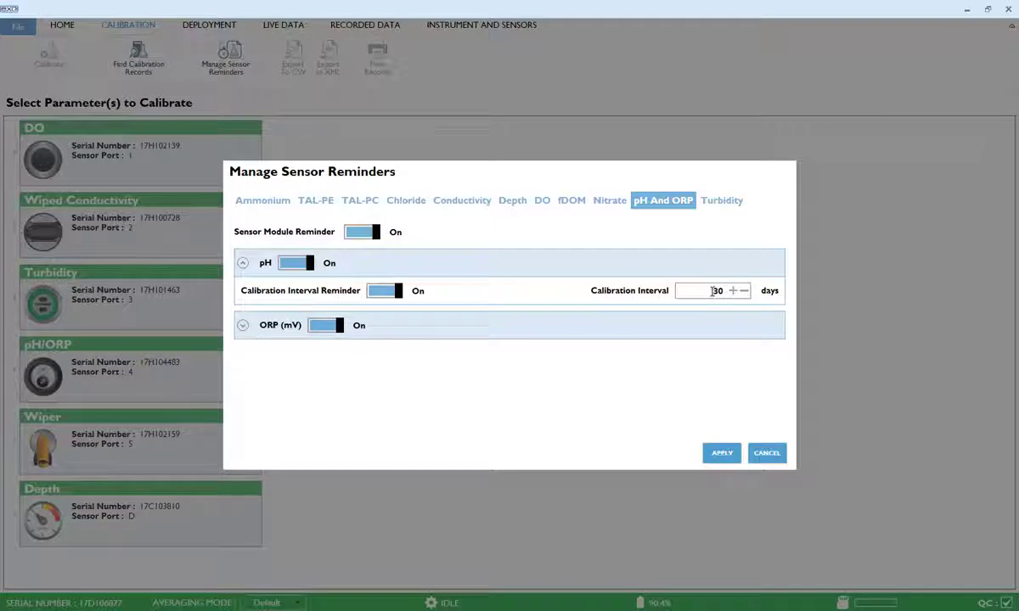
drag(712, 290, 723, 291)
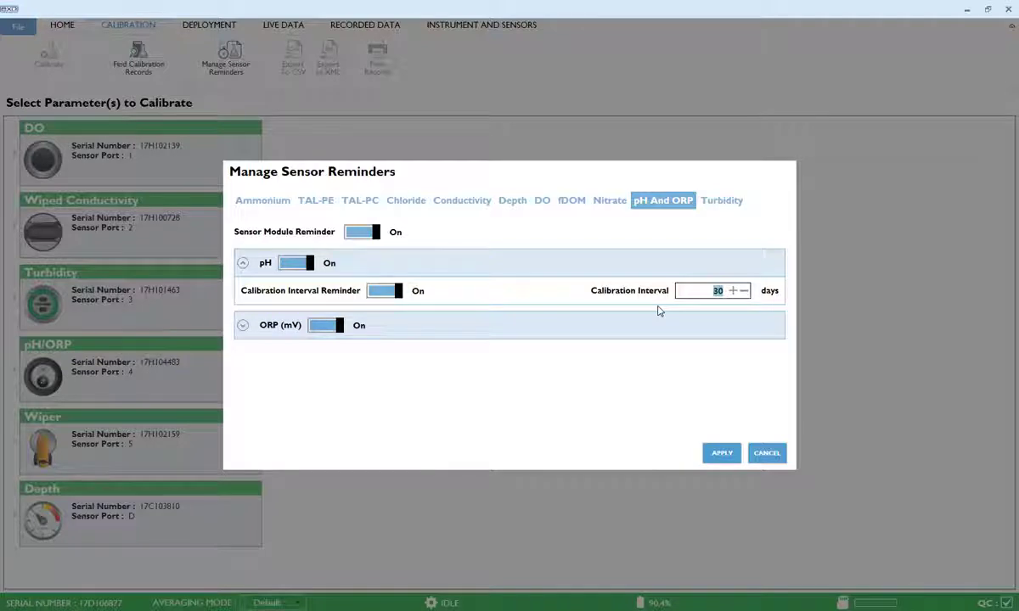
text(14)
- Set the ORP (mV) calibration interval to 14 days and apply the sensor reminder settings
click(242, 325)
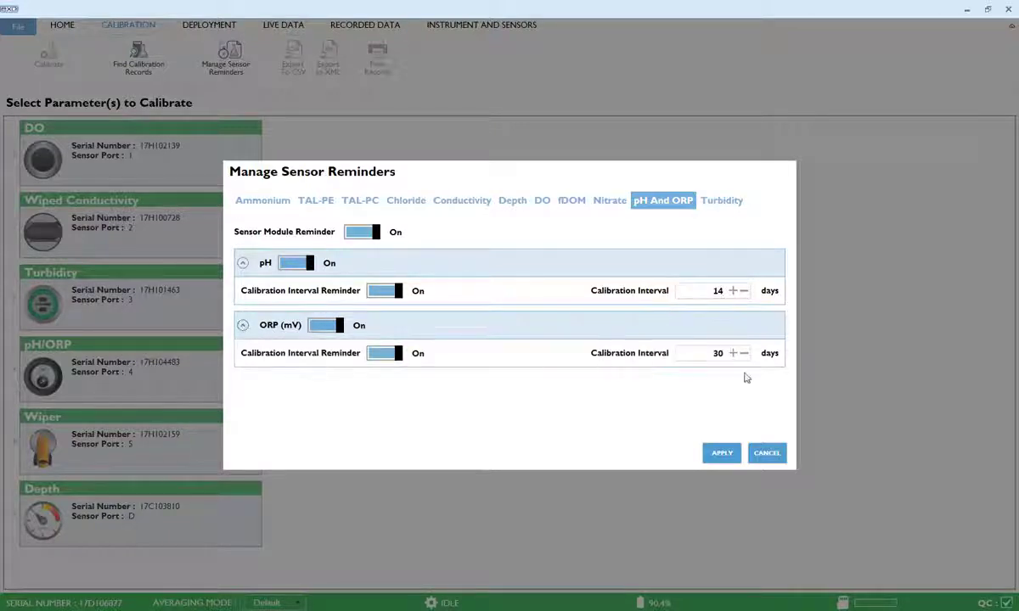
click(718, 354)
double_click(718, 354)
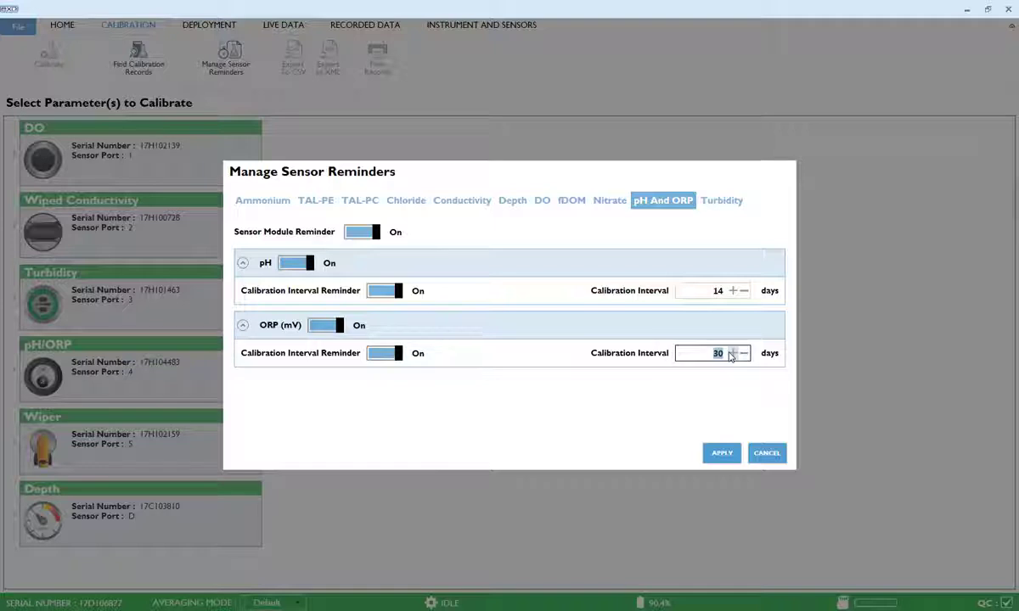
text(14)
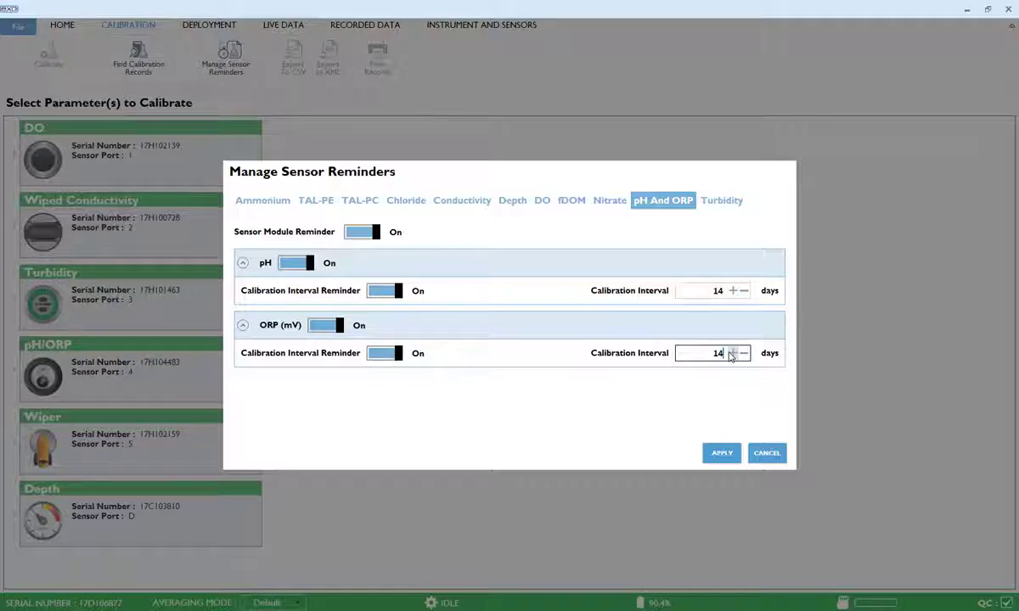
click(718, 453)
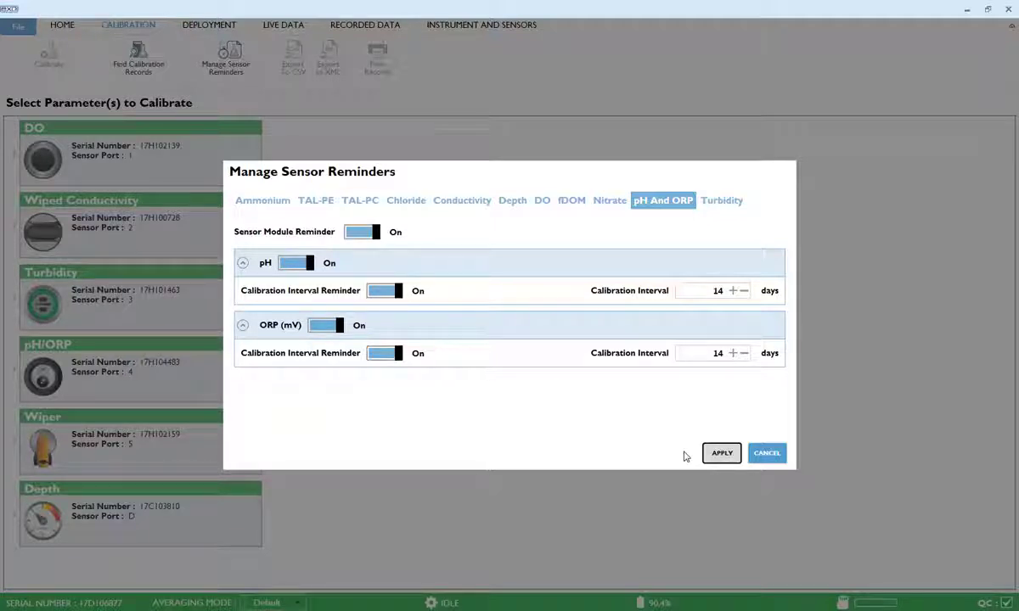
key(Return)
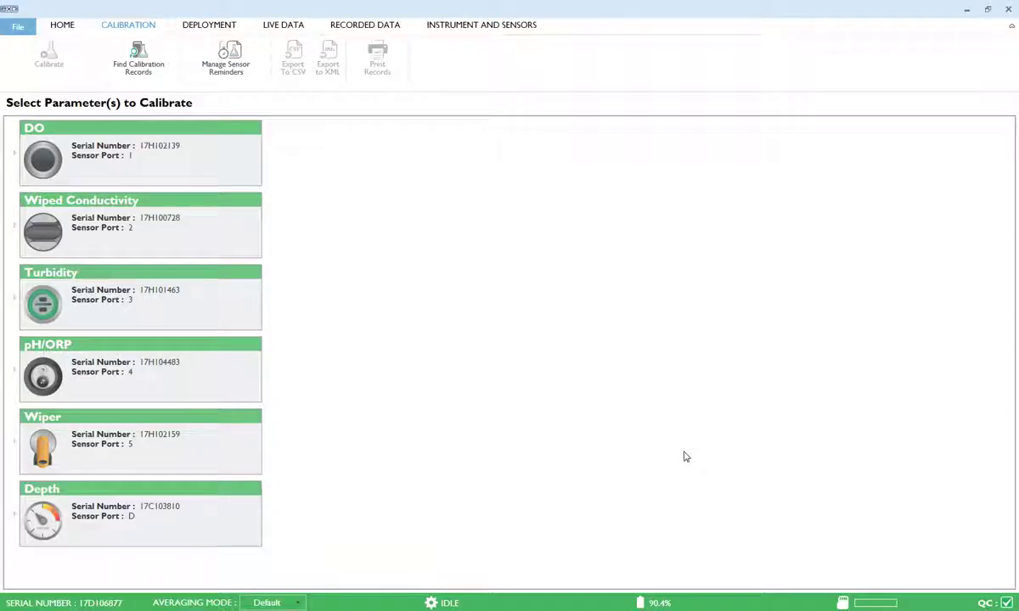
- Find and view the calibration records for pH/ORP dated 9/13/2017 11:50 AM and for Turbidity, Wiped Conductivity and DO dated 9/11/2017 on sonde 17D106877
click(132, 65)
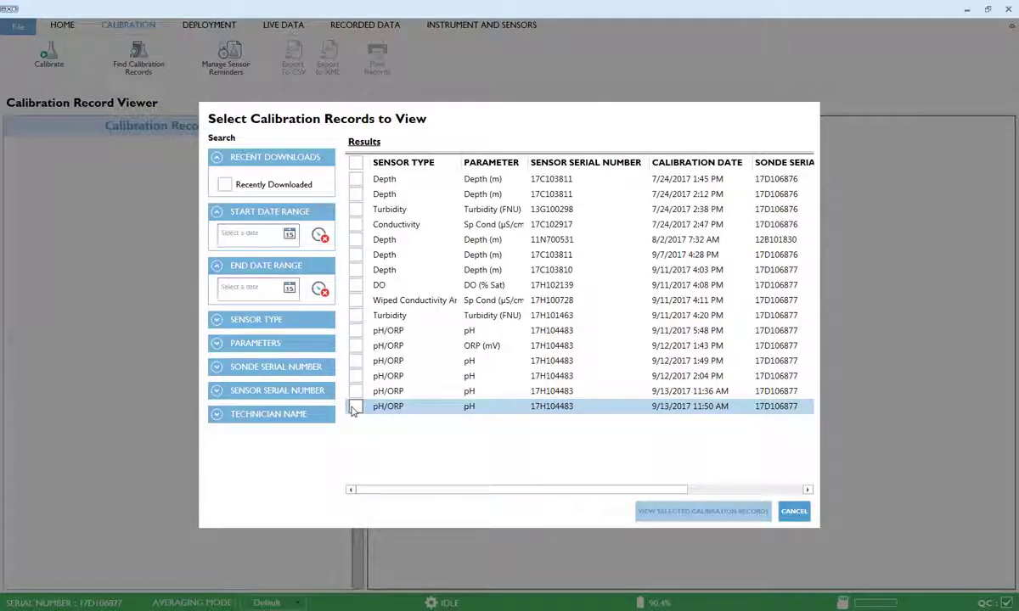
click(355, 407)
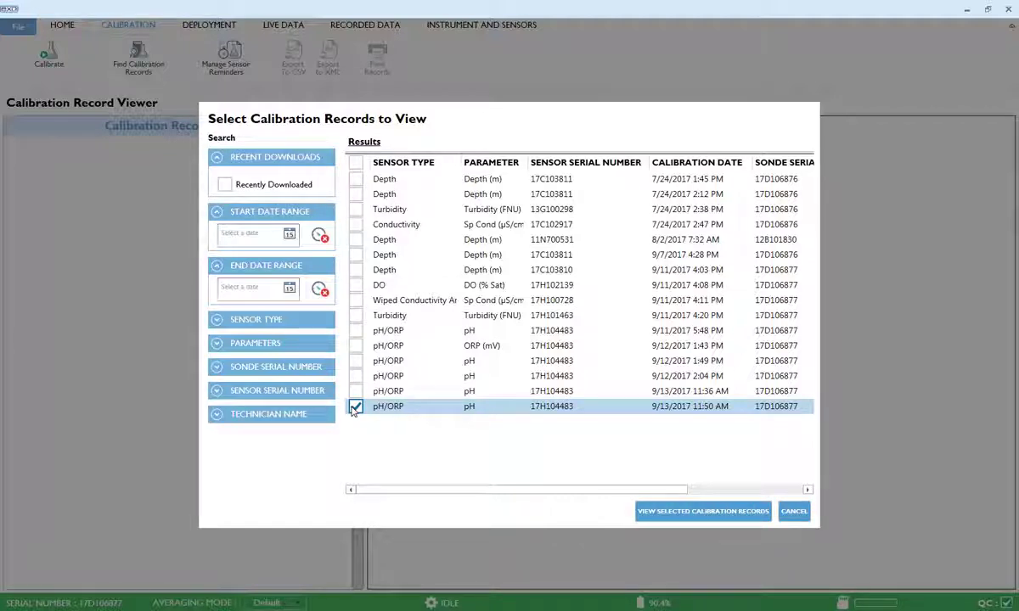
click(354, 316)
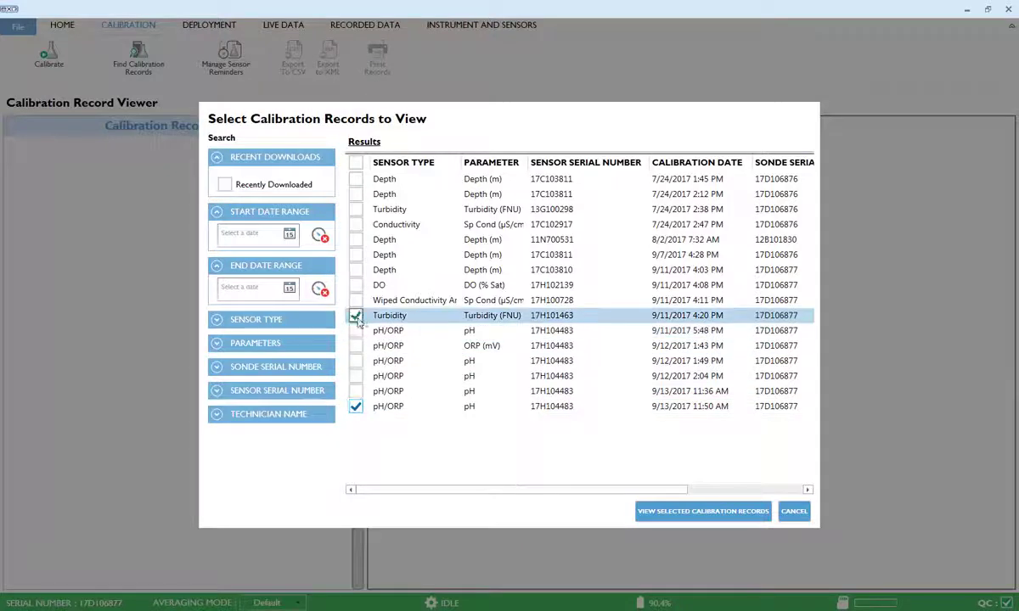
click(355, 300)
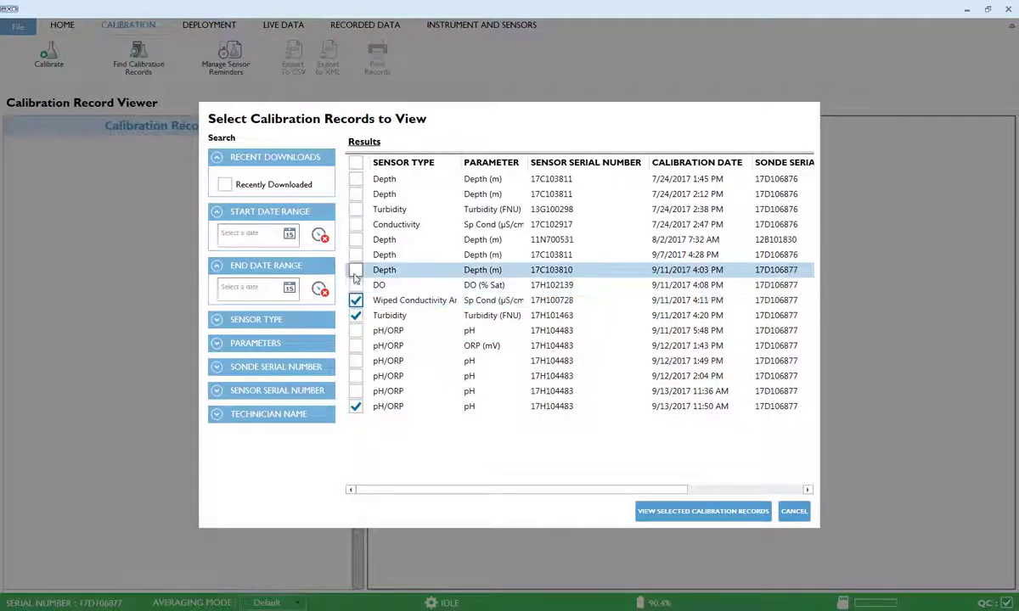
click(355, 285)
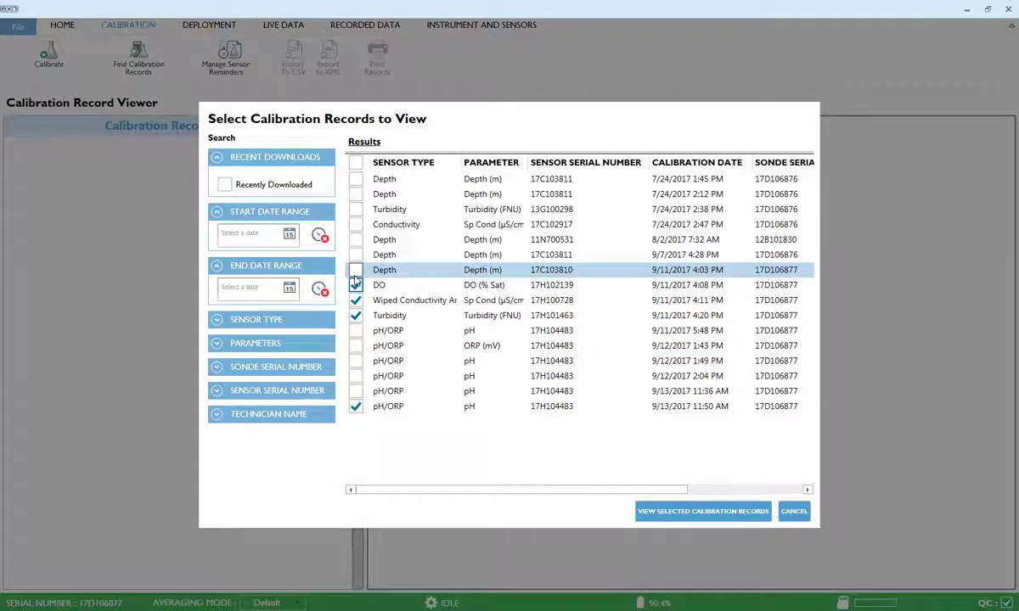
click(696, 511)
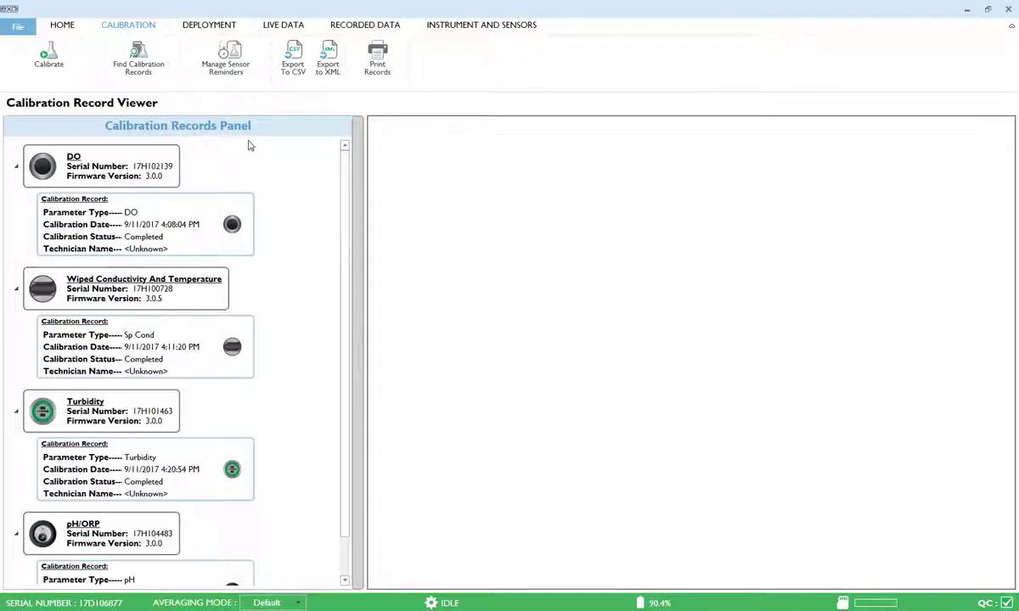
- Examine the details of the DO, Sp Cond, Turbidity and pH calibration records in turn
click(140, 215)
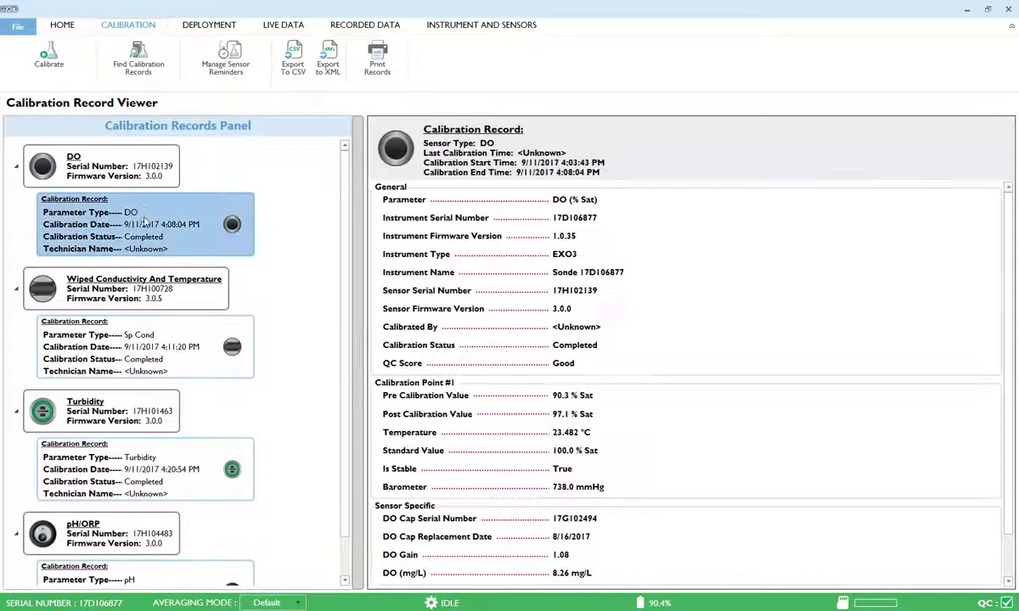
click(131, 333)
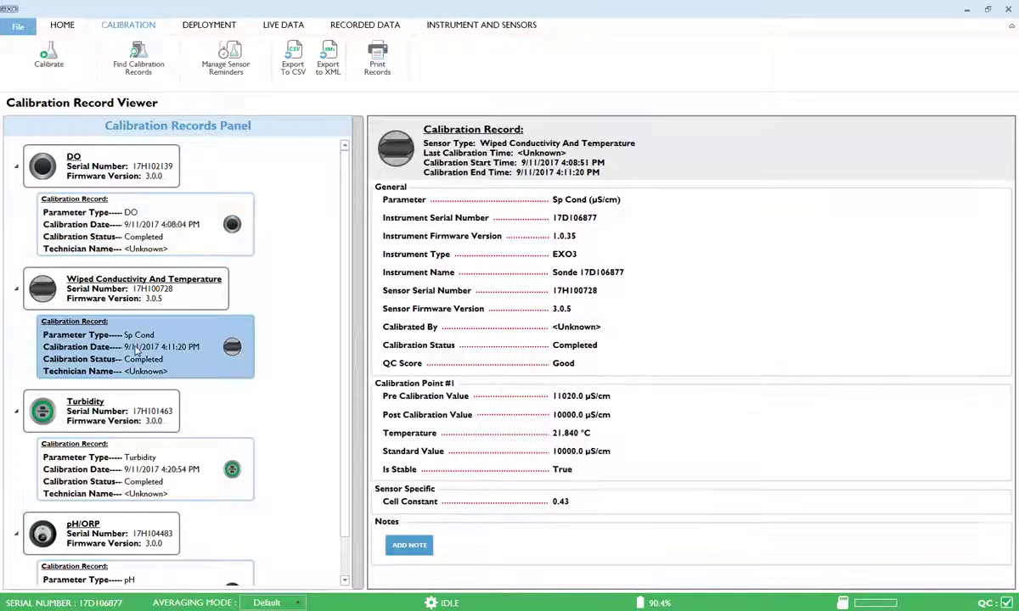
click(126, 459)
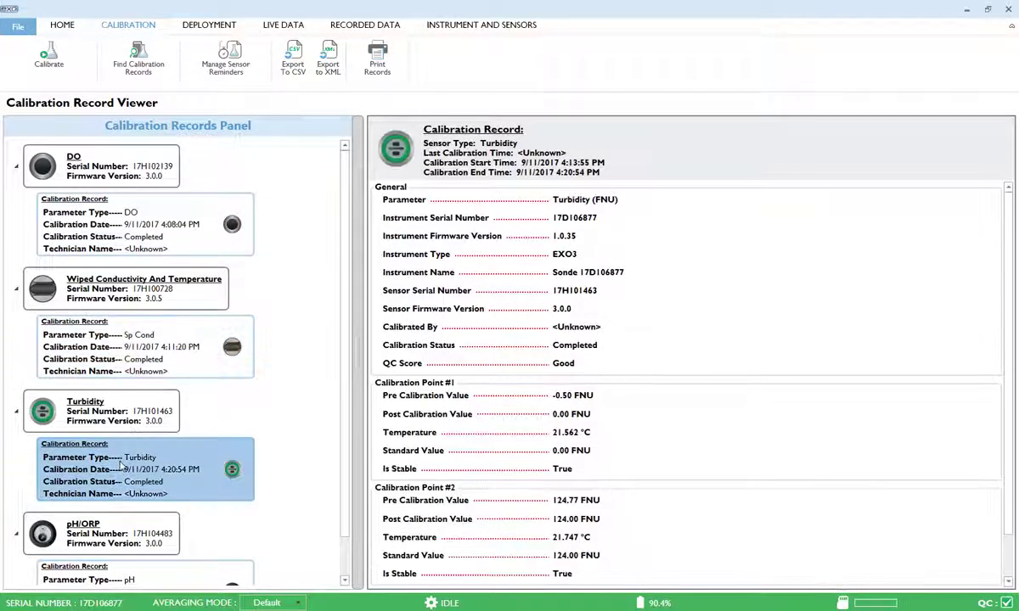
click(113, 580)
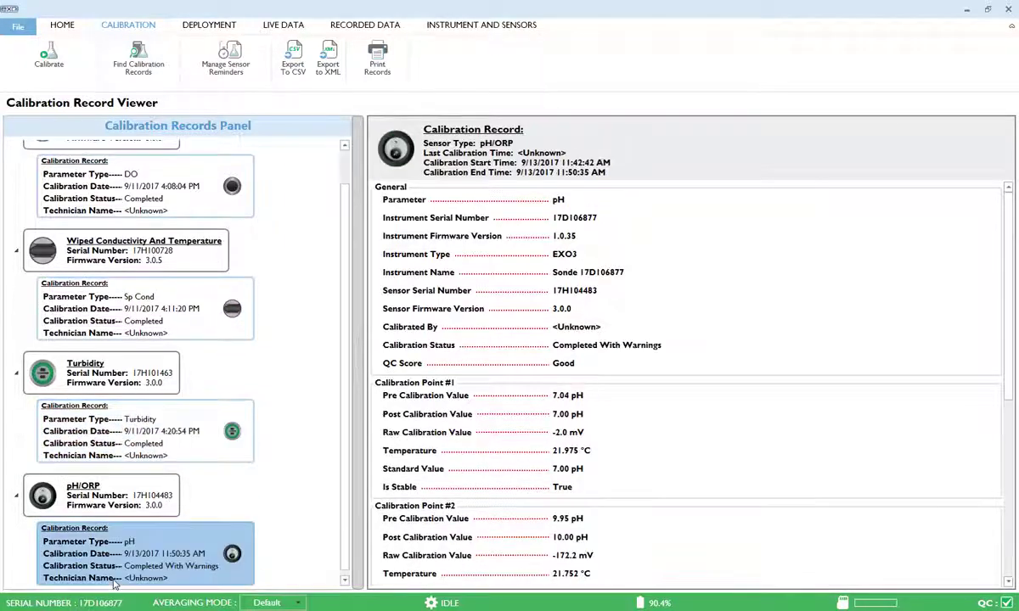
- Add and save the note "This is a note." on the Turbidity calibration record
click(133, 412)
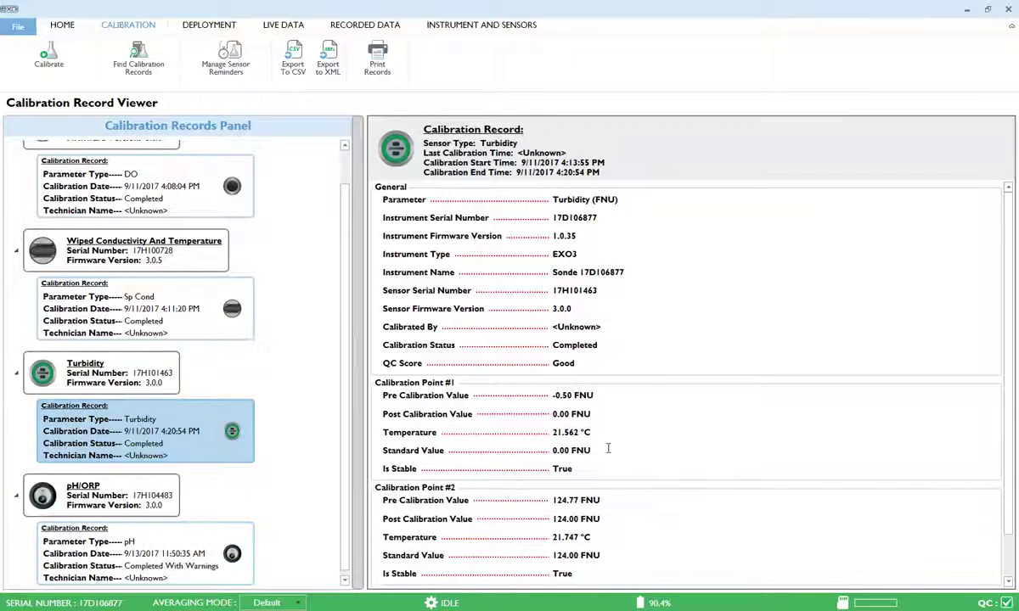
scroll(607, 448, down, 2)
click(409, 566)
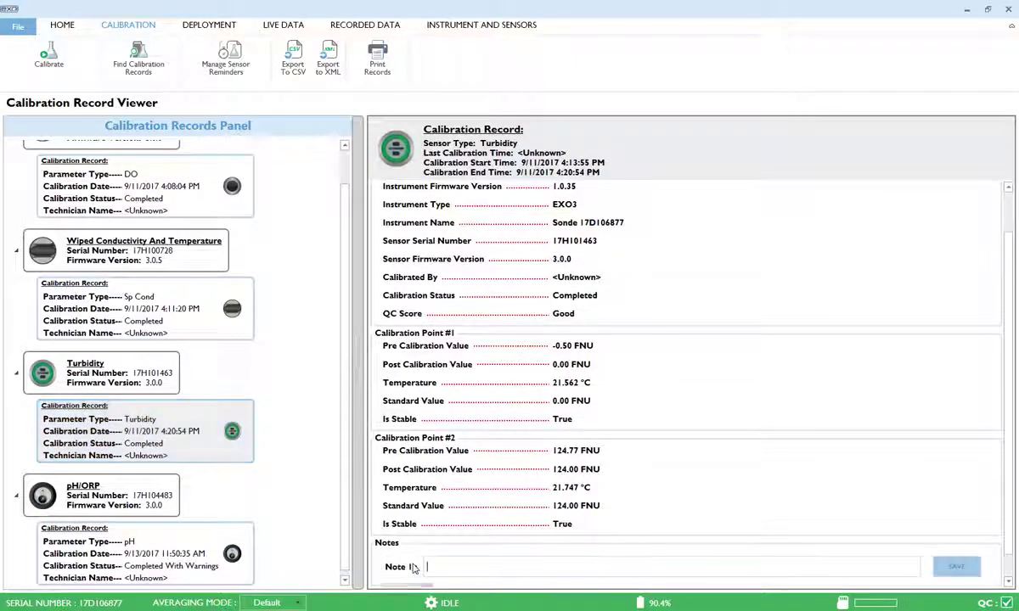
text(This is a note.)
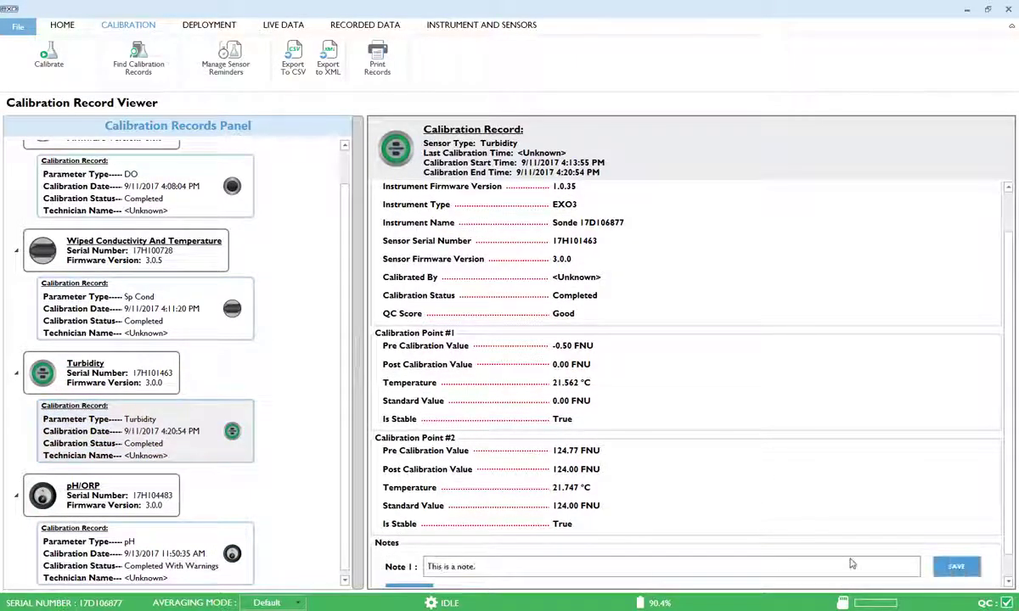
click(948, 573)
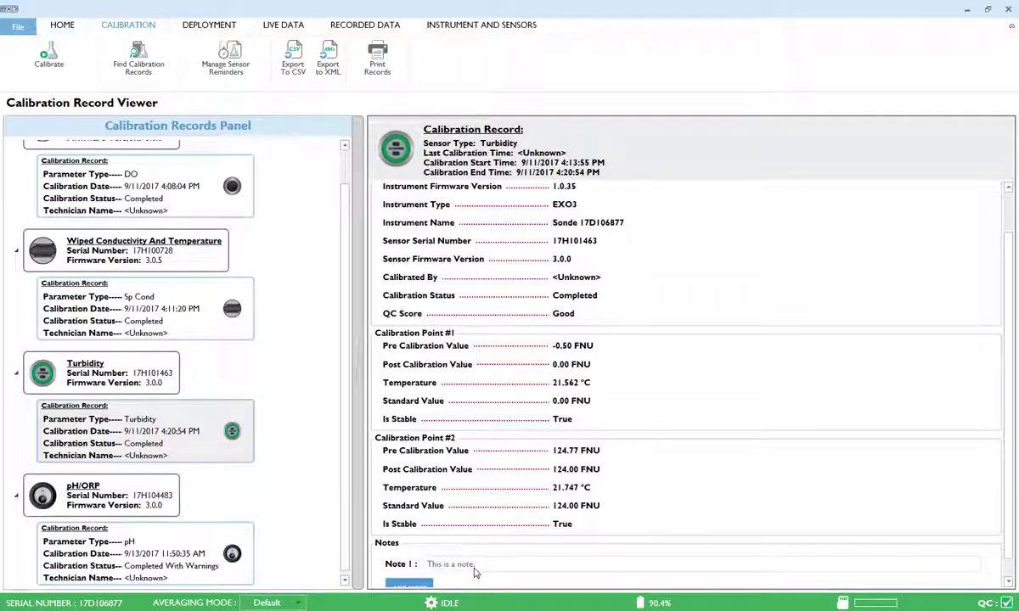
scroll(473, 566, down, 1)
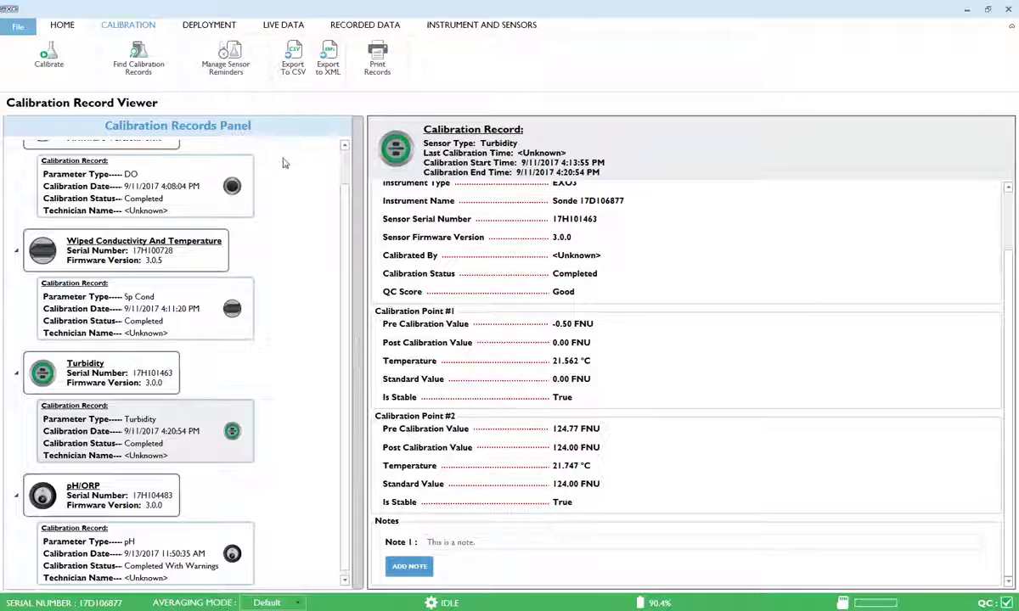
- Export the calibration records to CSV under the suggested file name, and widen column B in the exported file in Excel
click(294, 68)
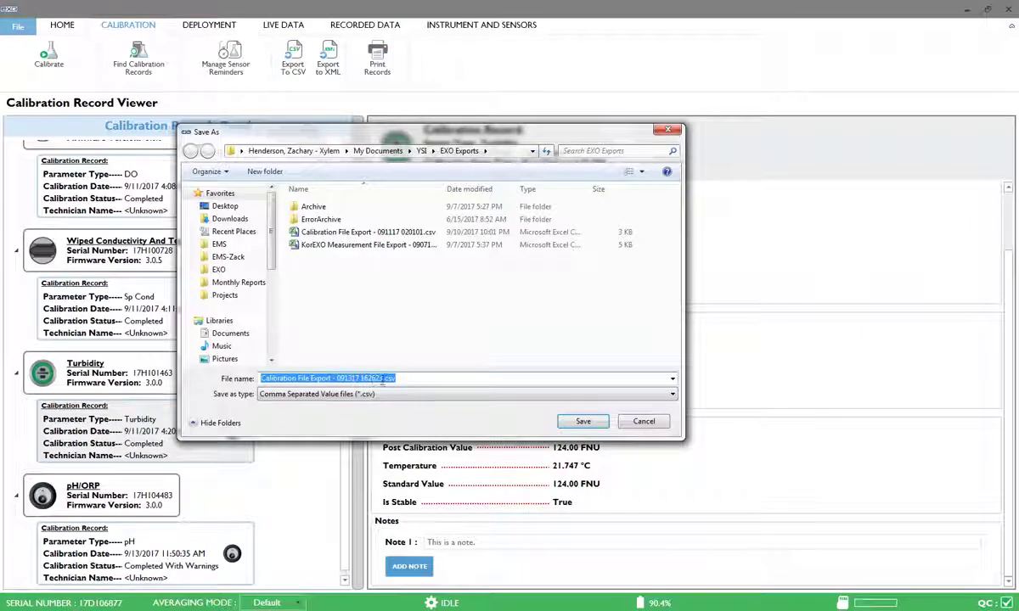
click(583, 421)
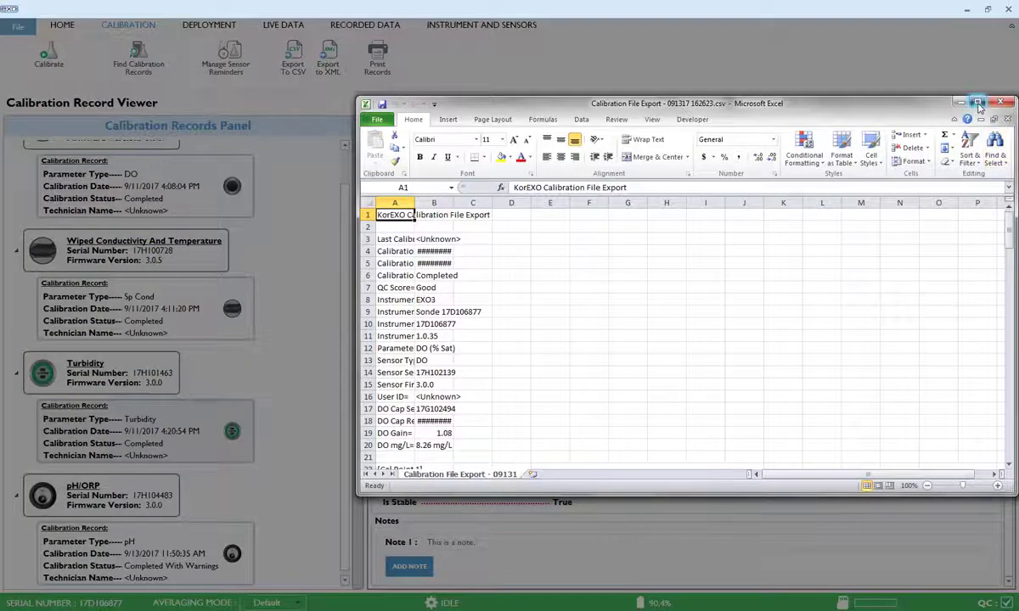
click(977, 104)
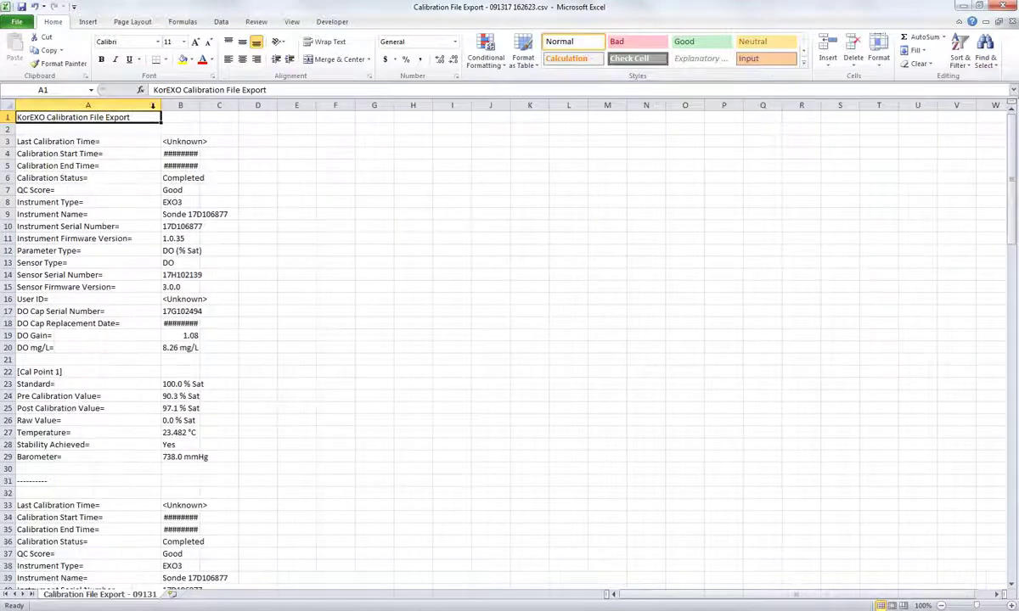
drag(200, 104, 311, 104)
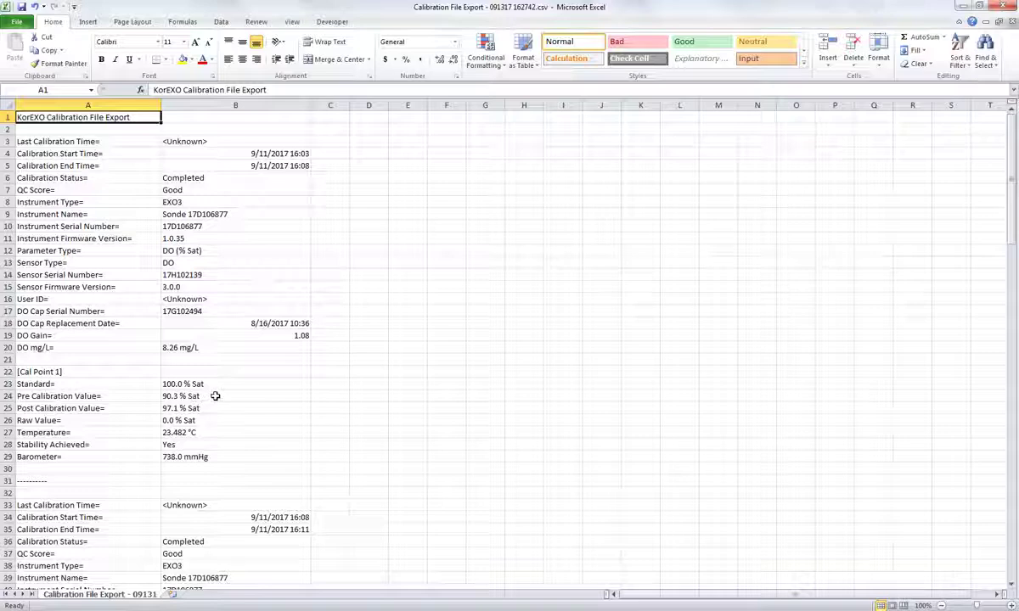
- Examine the exported calibration data for all sensors, including the note in the Turbidity record
scroll(219, 397, down, 5)
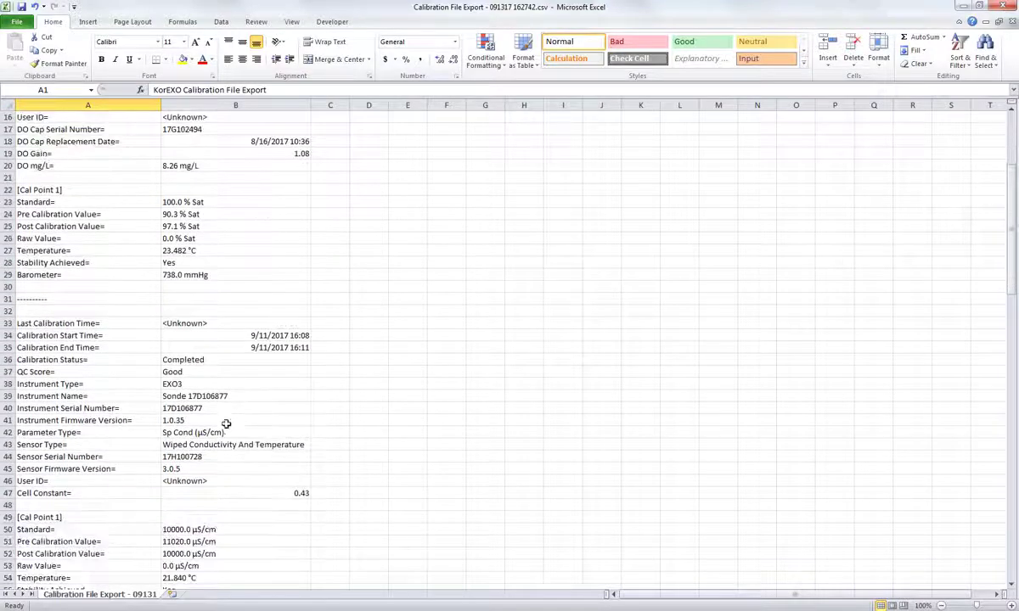
scroll(226, 424, down, 8)
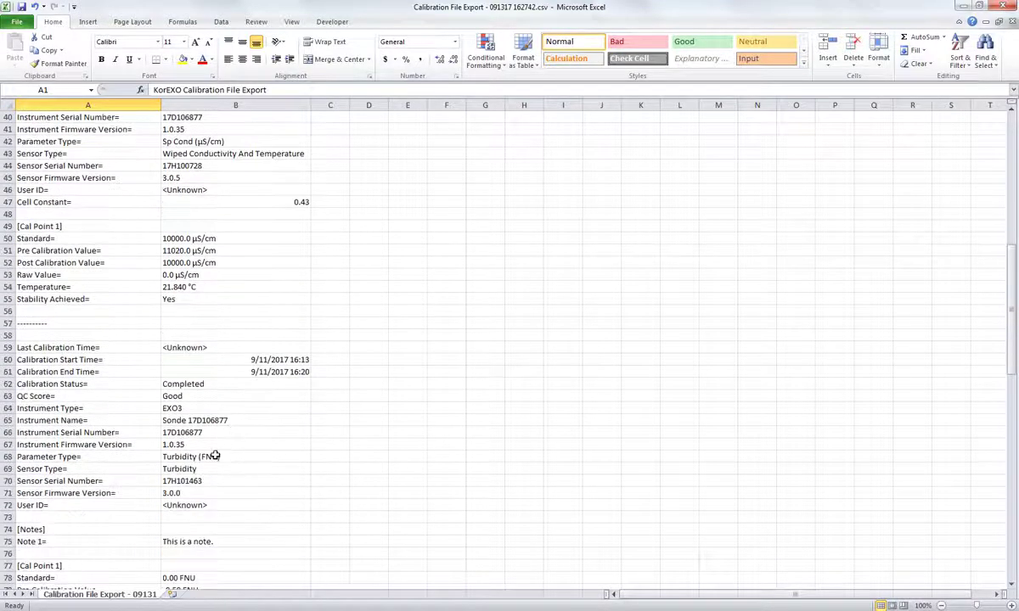
click(219, 541)
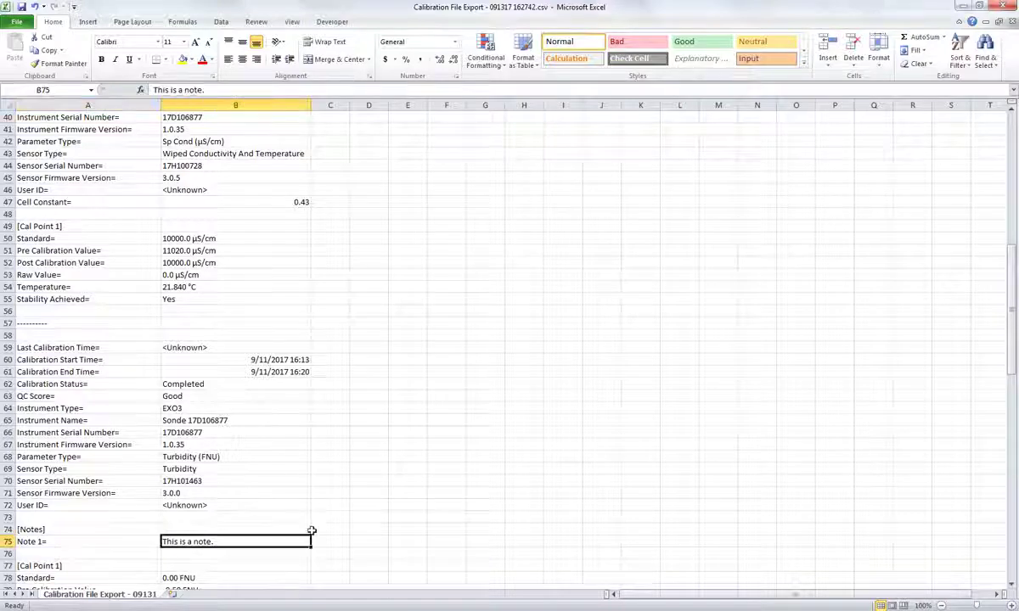
scroll(249, 504, down, 8)
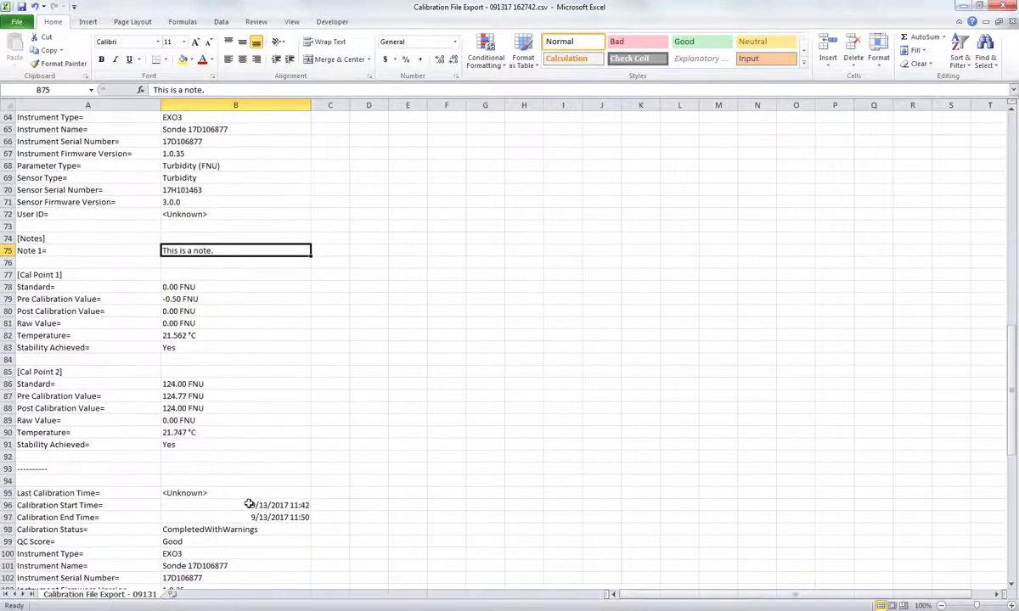
scroll(248, 535, down, 4)
scroll(238, 469, down, 4)
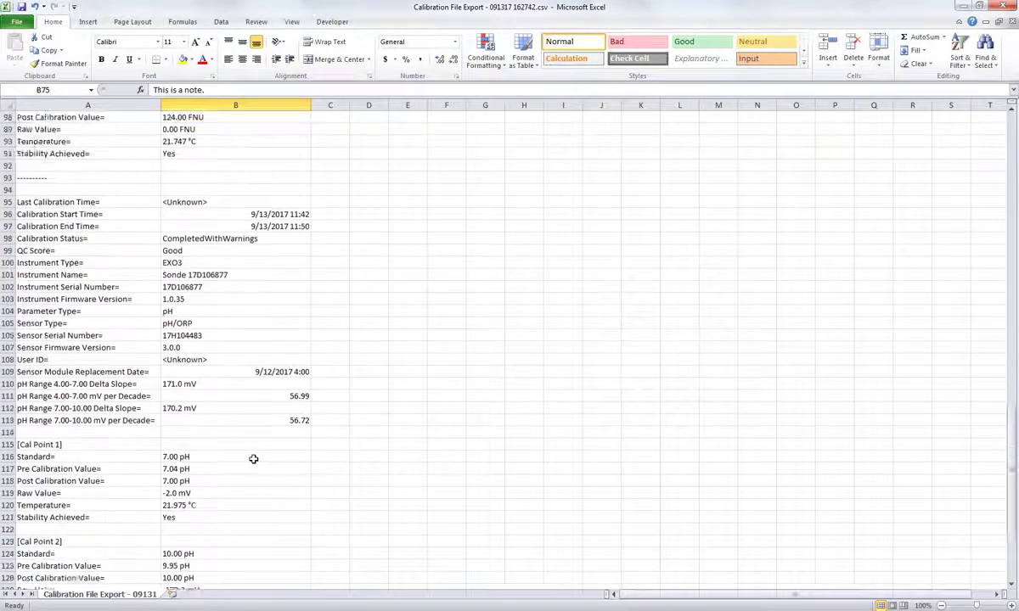
scroll(254, 456, down, 1)
scroll(255, 455, up, 18)
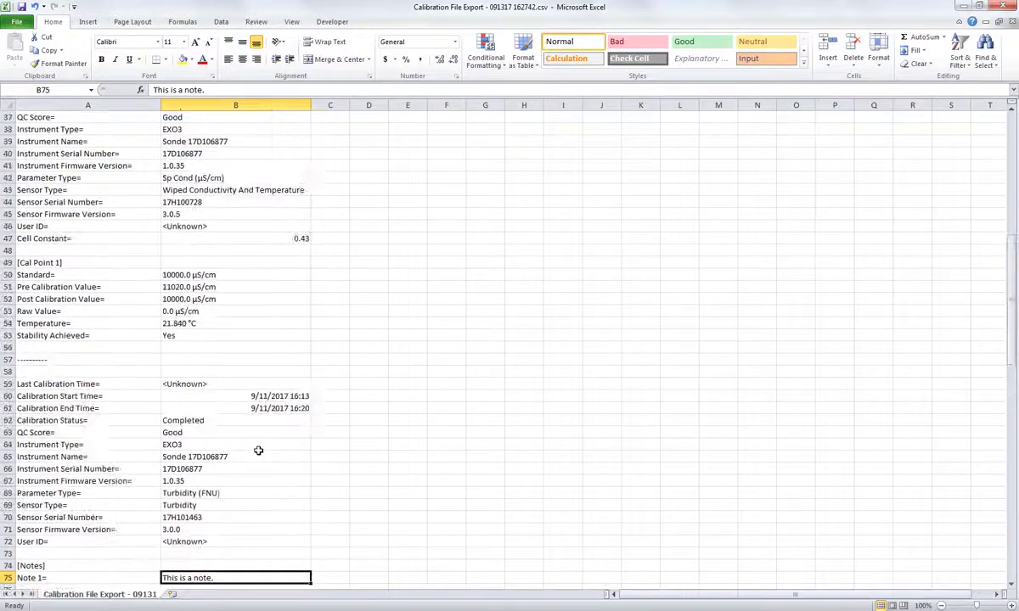
- Close the exported file in Excel, return to the calibration record viewer in KorEXO and dismiss the export notice
key(ctrl+Tab)
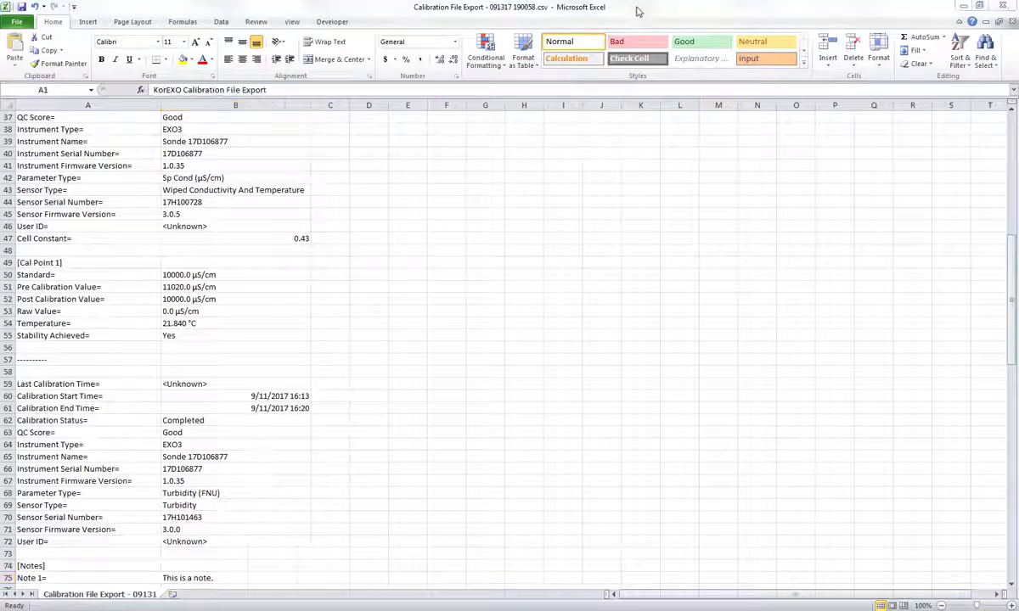
click(1003, 7)
click(507, 331)
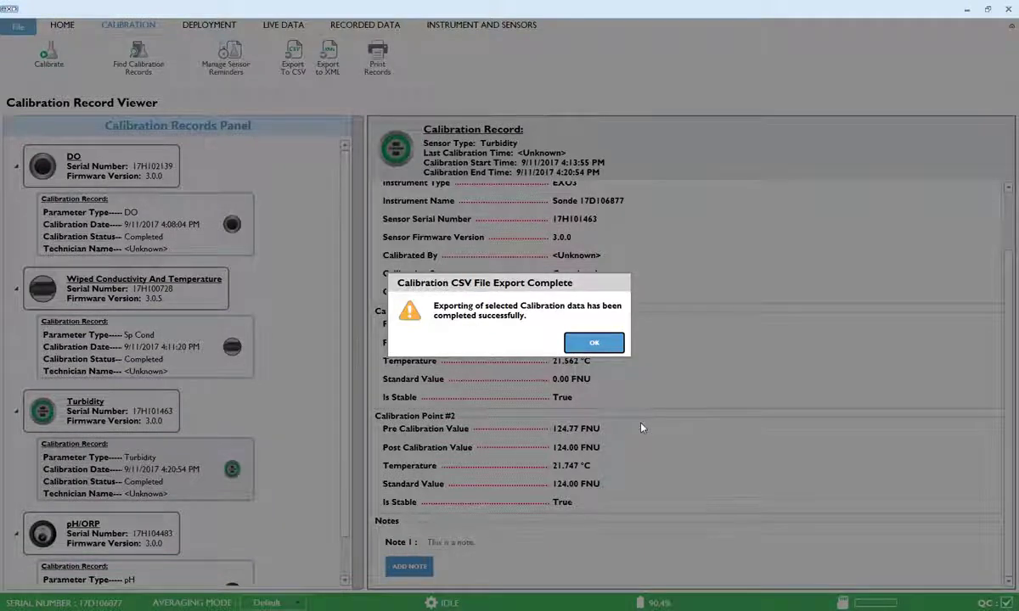
click(600, 342)
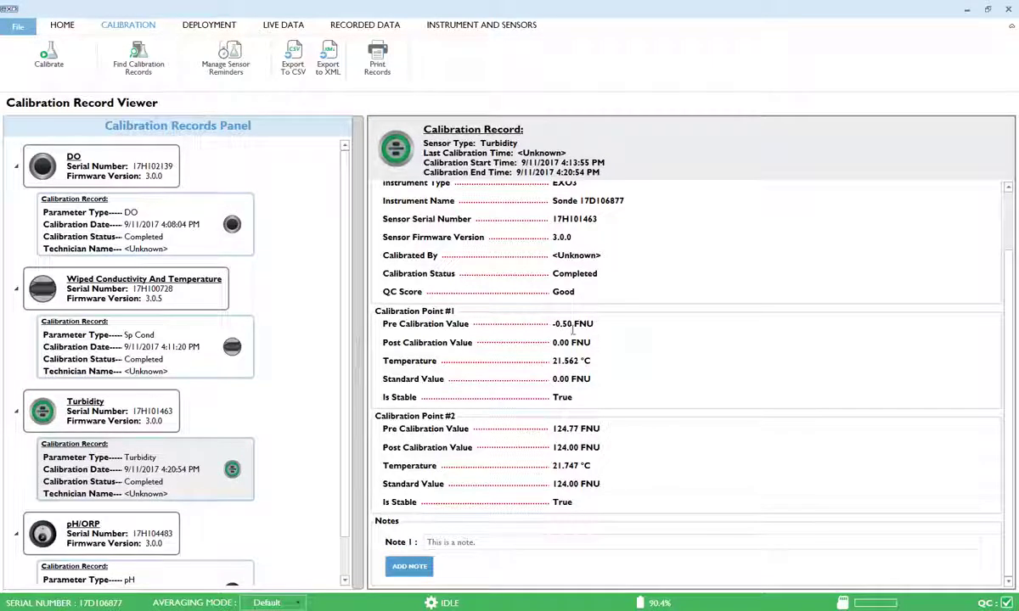
- In the live data dashboard, check the measured data sampling interval without changing it and start a sensor wipe
click(285, 25)
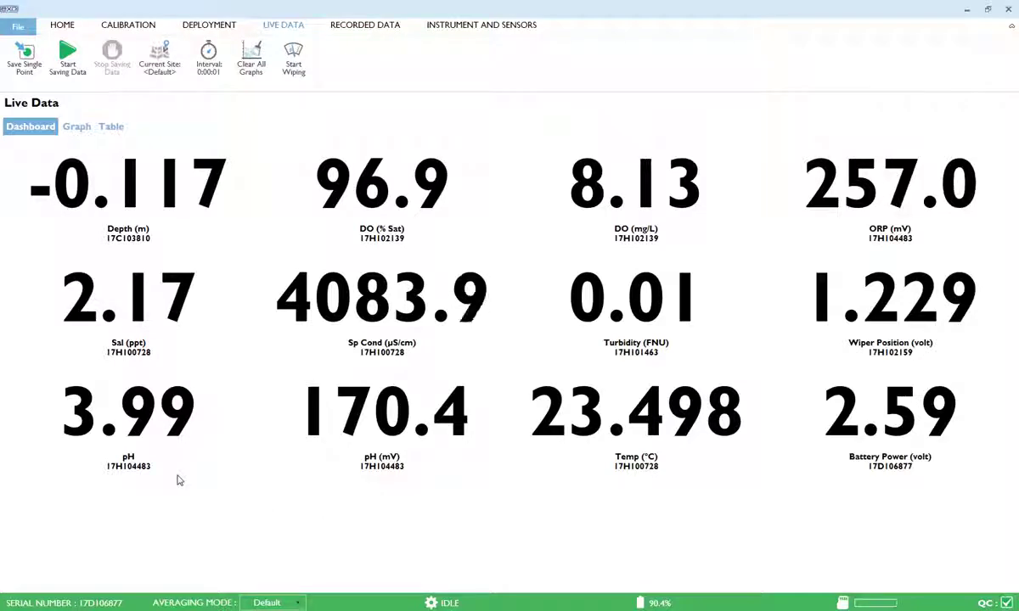
click(202, 70)
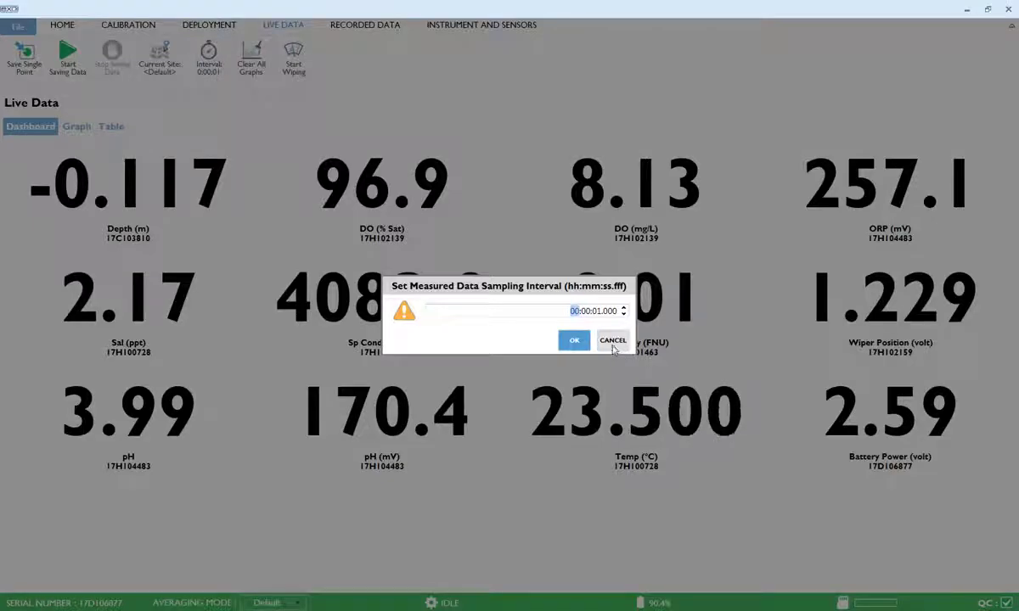
click(612, 342)
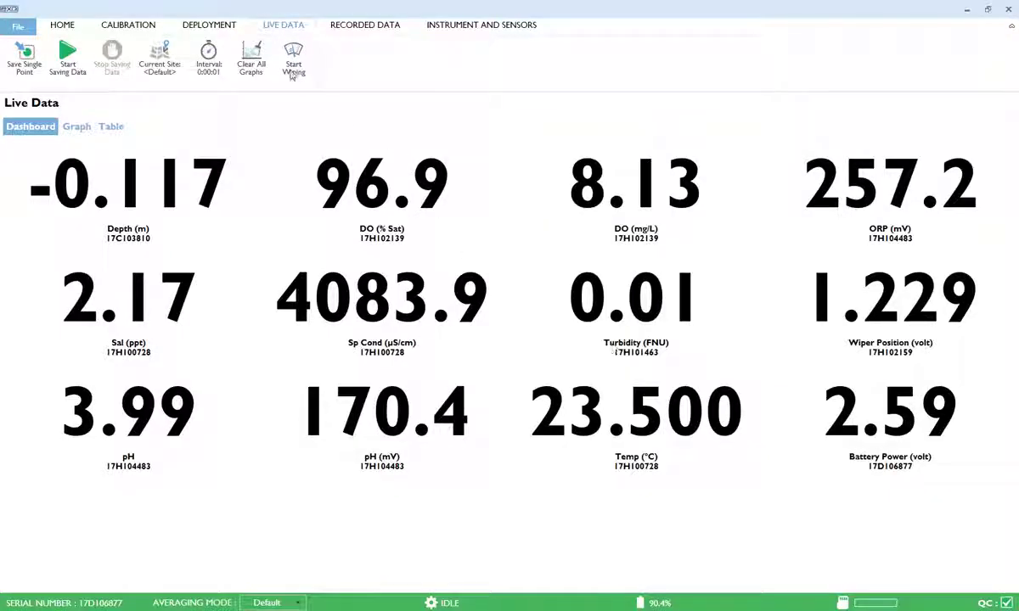
click(293, 68)
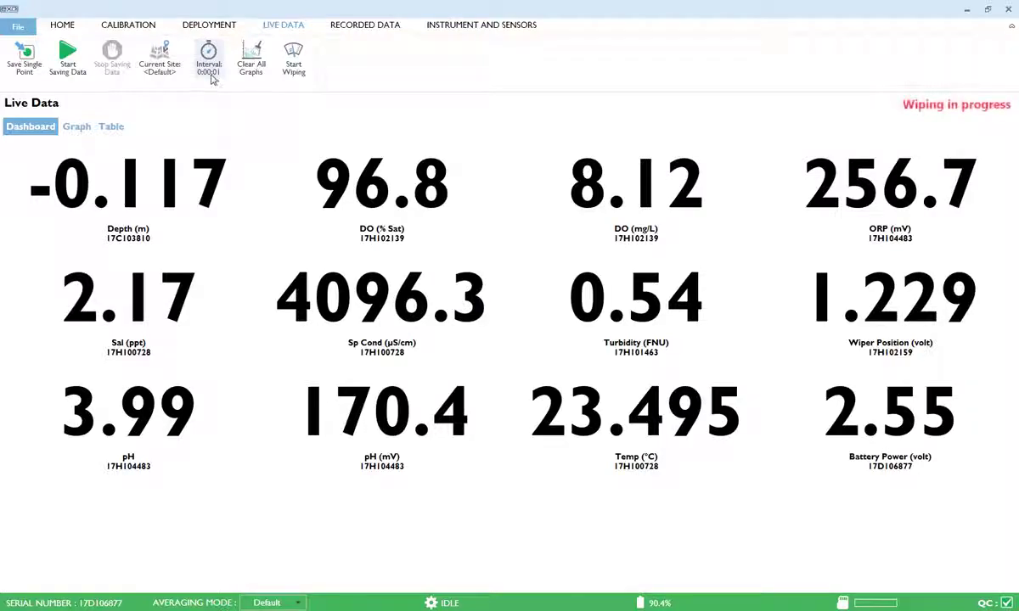
- Check the sites available for assignment without choosing one, and show the live data as graphs
click(161, 61)
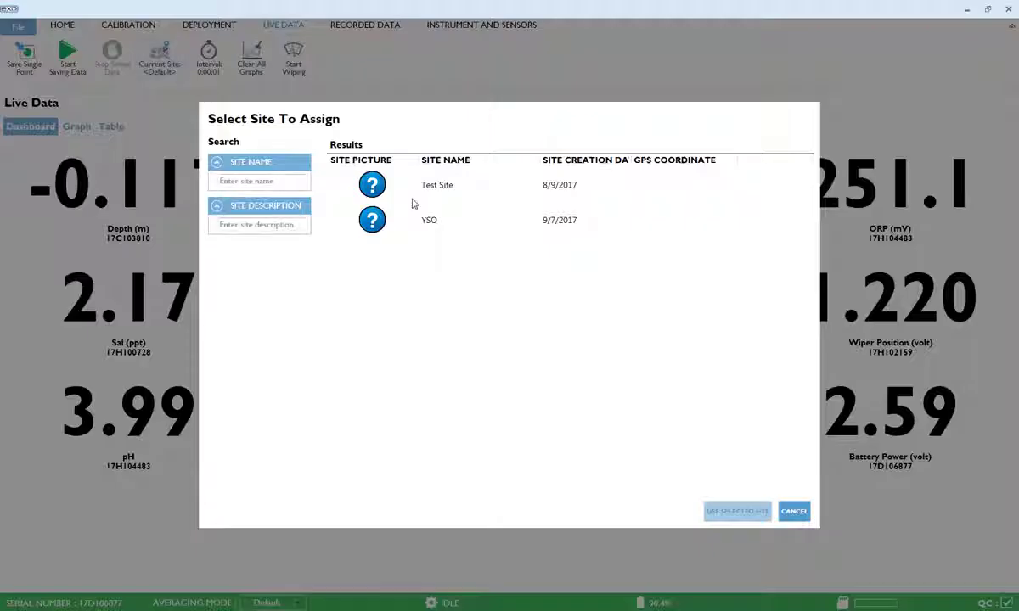
click(793, 510)
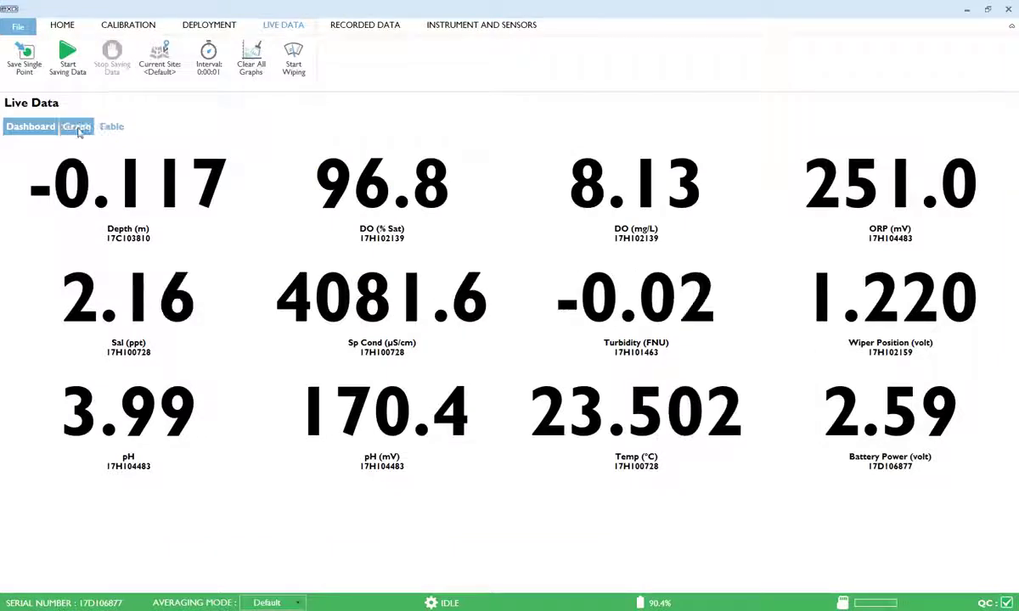
click(77, 127)
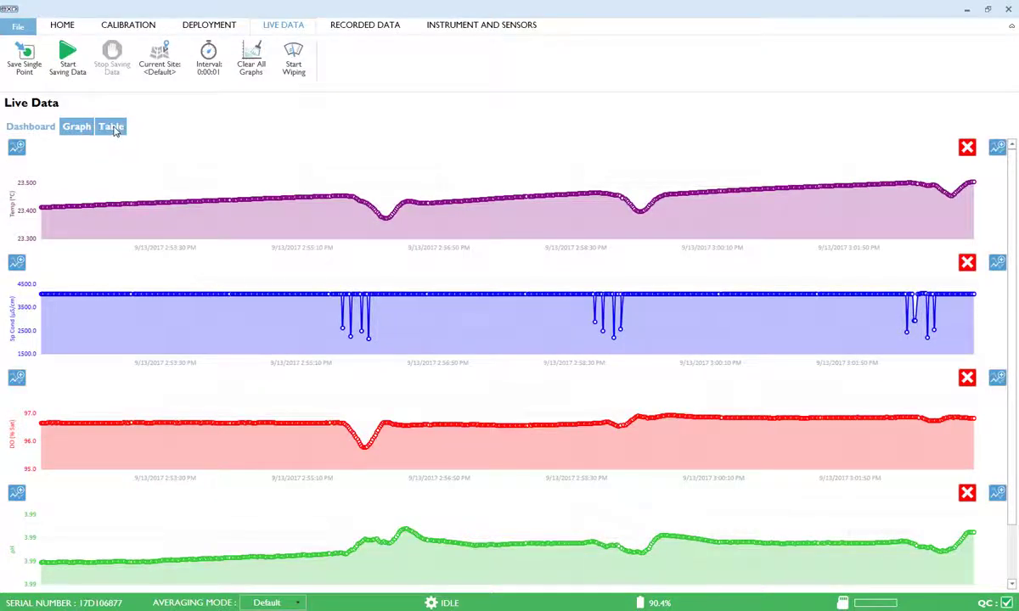
- Show the live data as a table, and check the sites available for management in the deployment section without modifying any
click(113, 129)
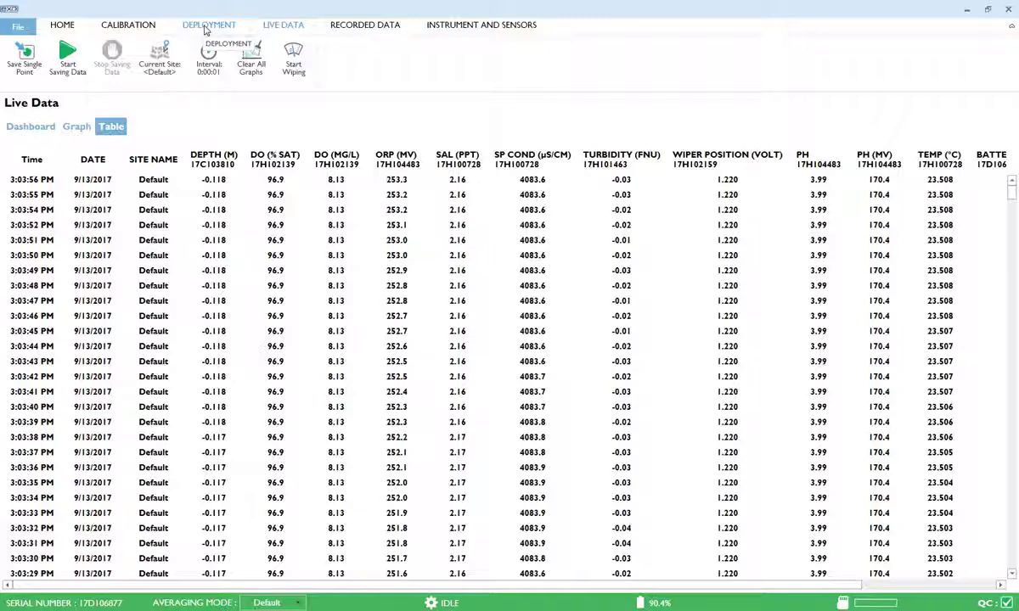
click(206, 26)
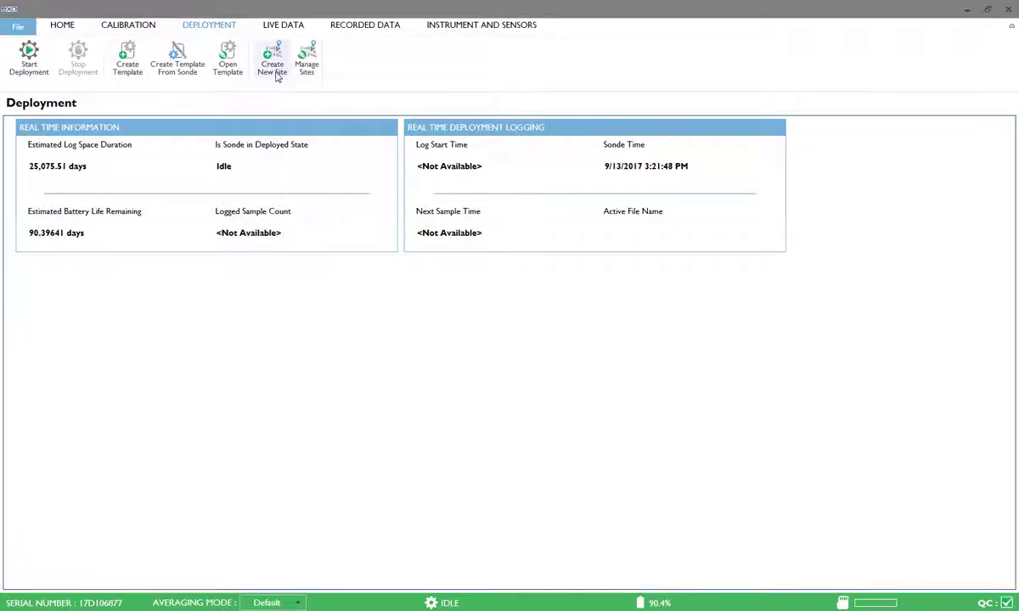
click(307, 60)
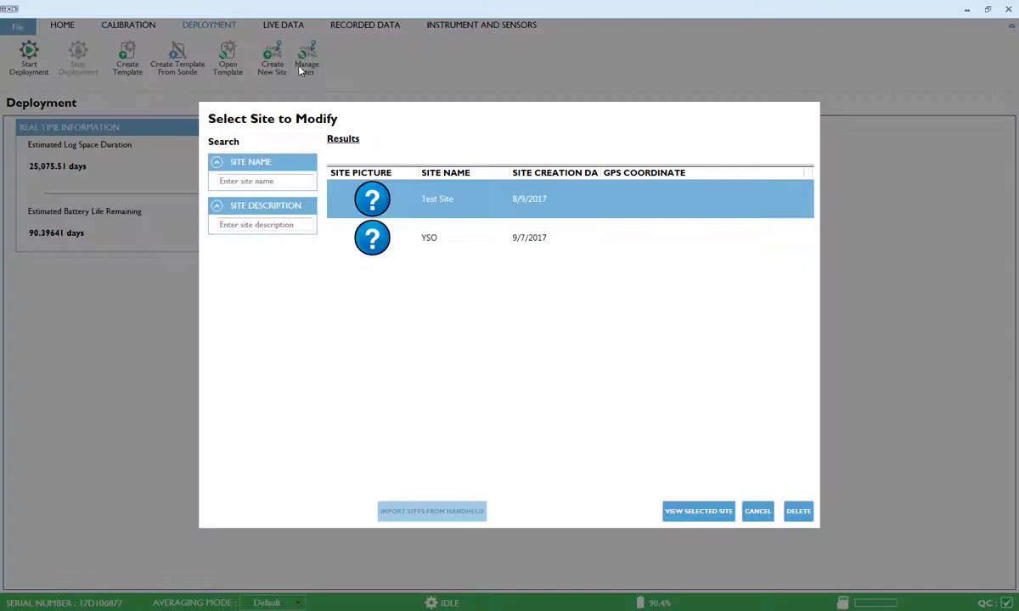
click(755, 514)
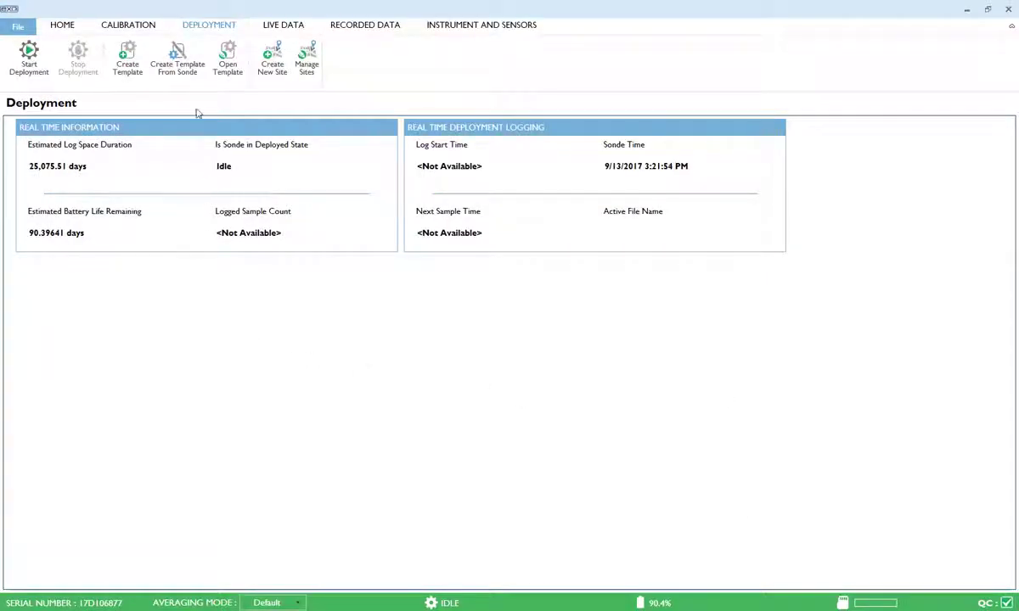
- Create a deployment template, enter its name and set the logging interval to 5 seconds
click(127, 64)
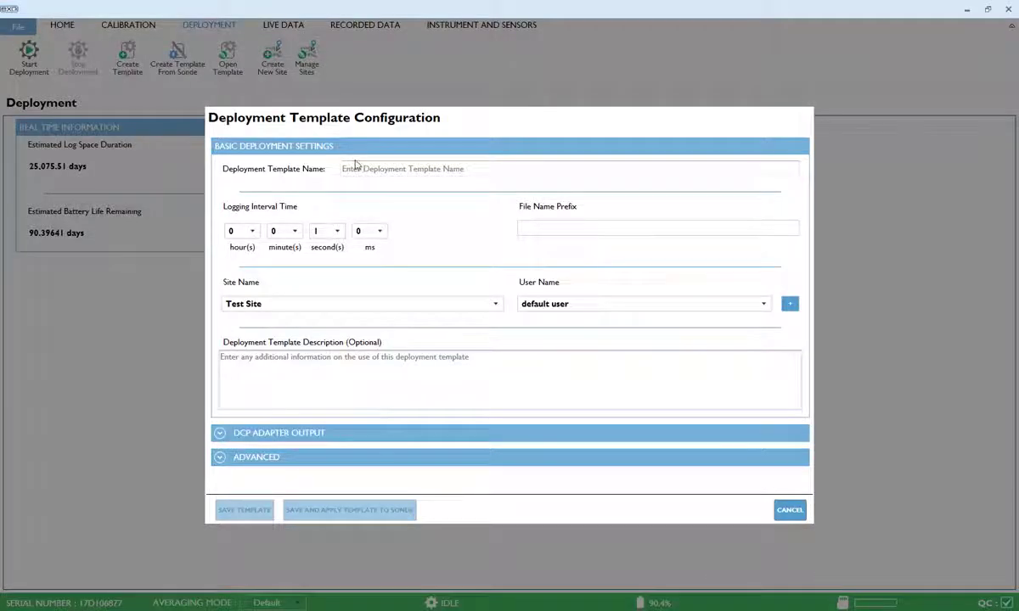
click(368, 168)
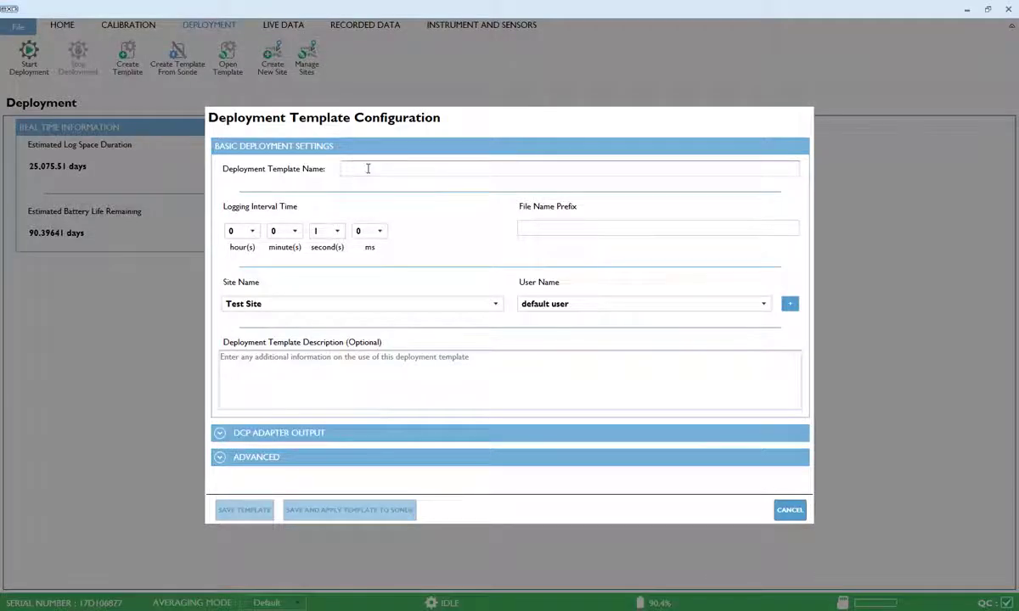
text(zacks tem)
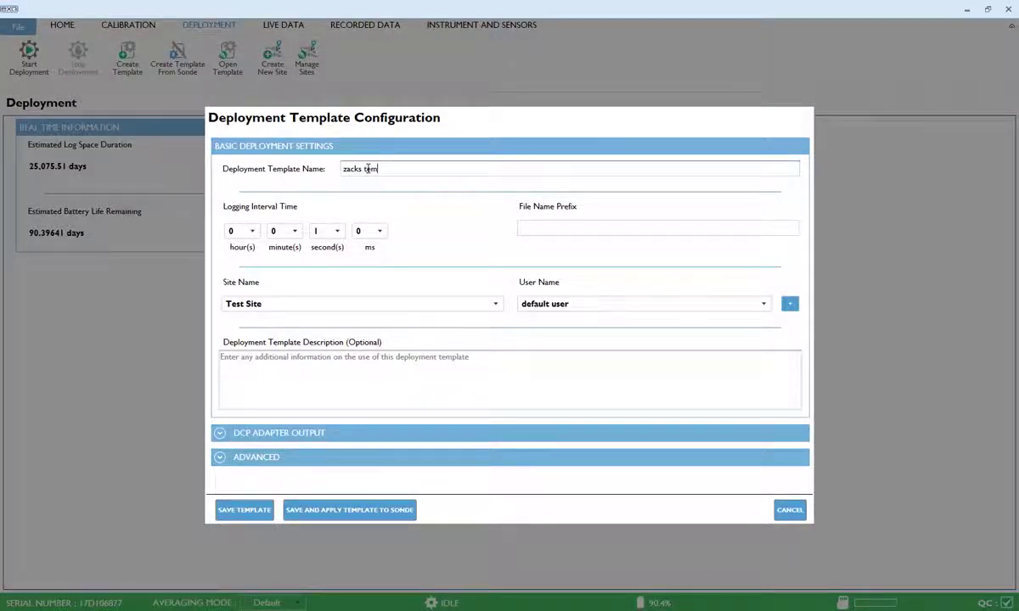
text(plate)
click(327, 230)
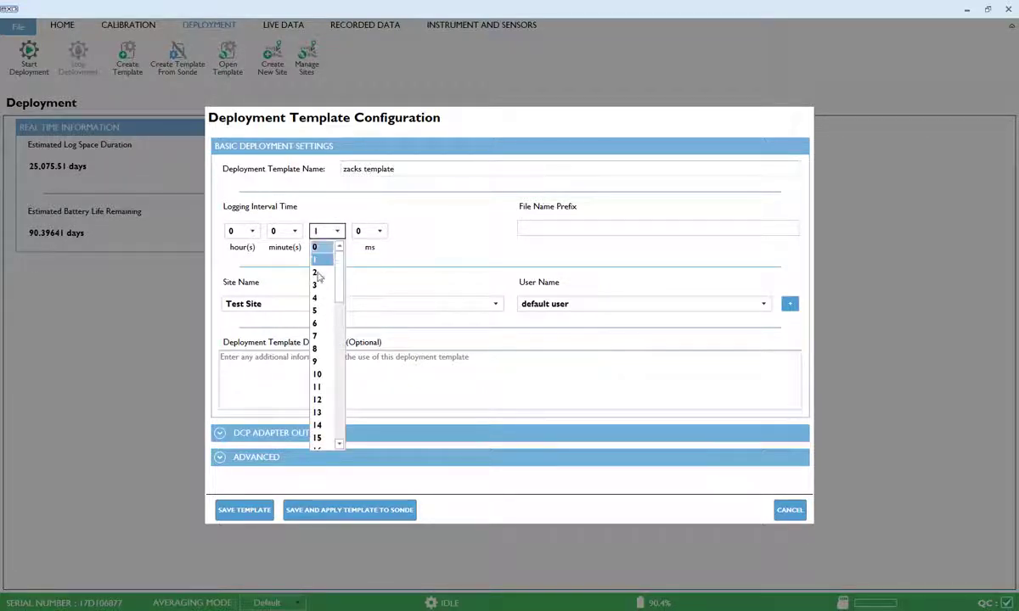
click(316, 310)
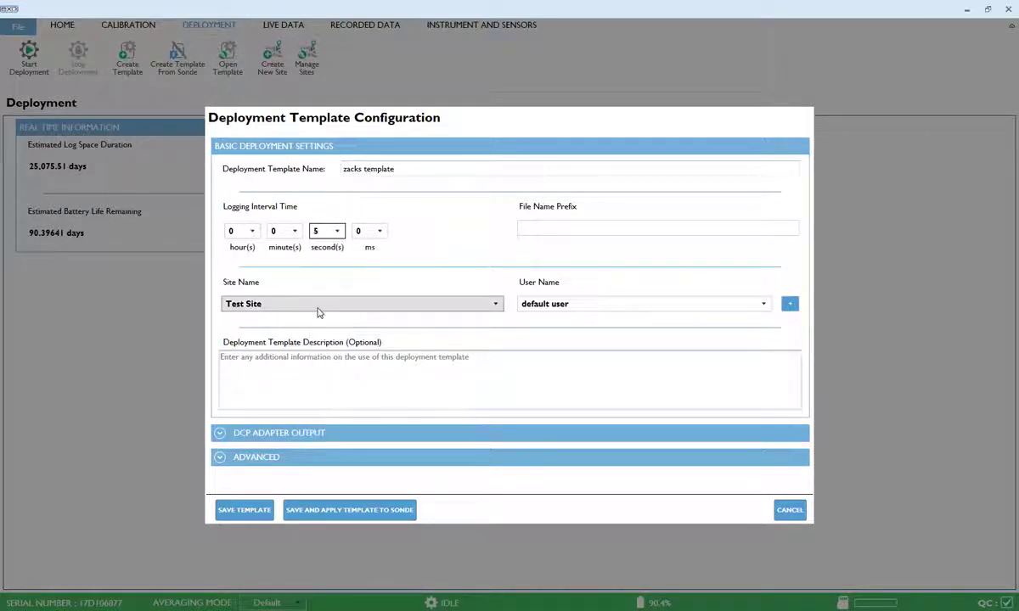
- Set the template's file name prefix to EXO3, its site to YSO, and assign the operator's name as the user
click(633, 226)
text(EXO3)
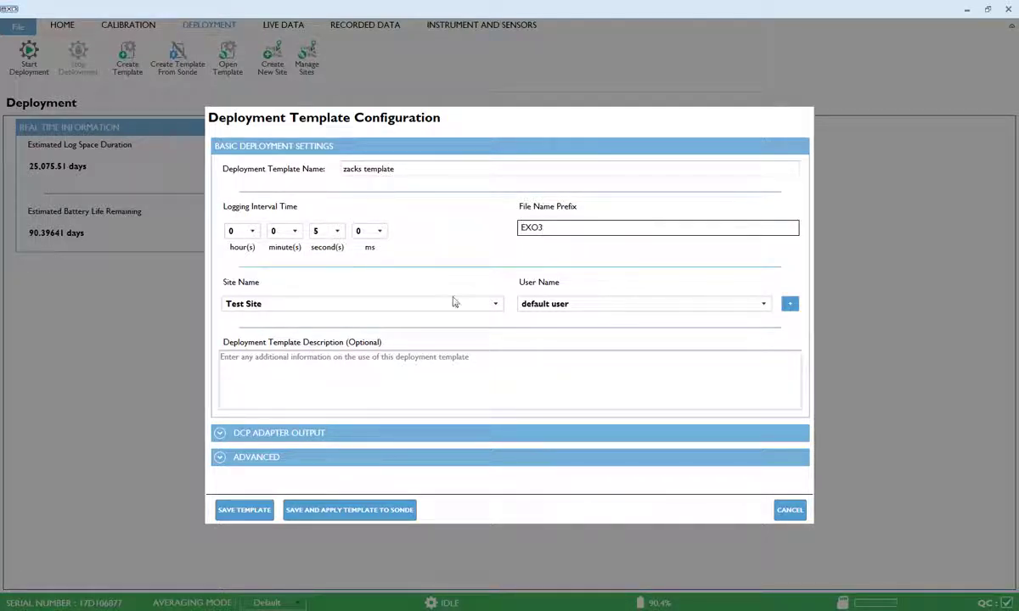
click(496, 309)
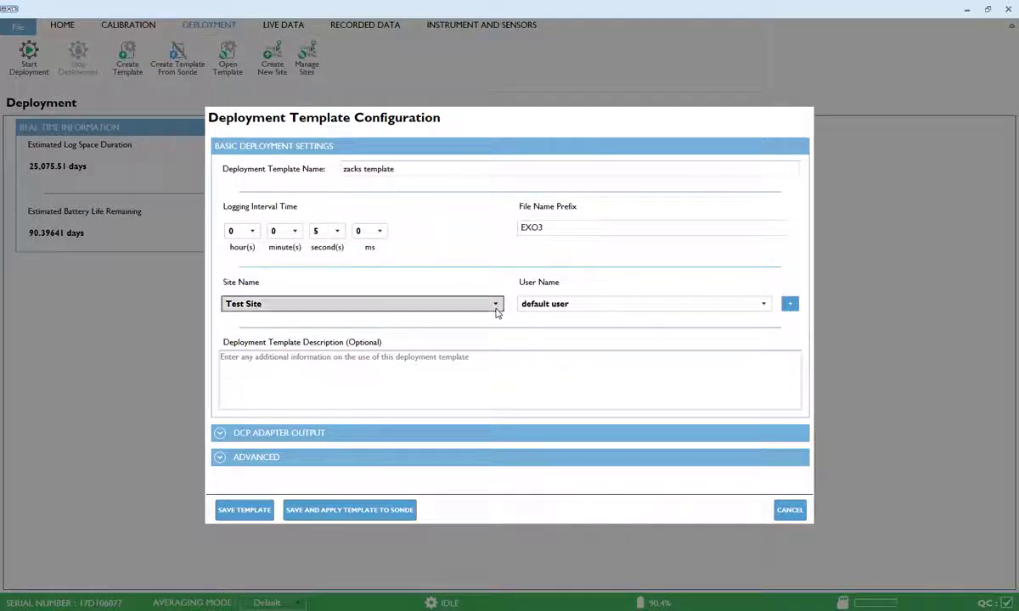
click(290, 332)
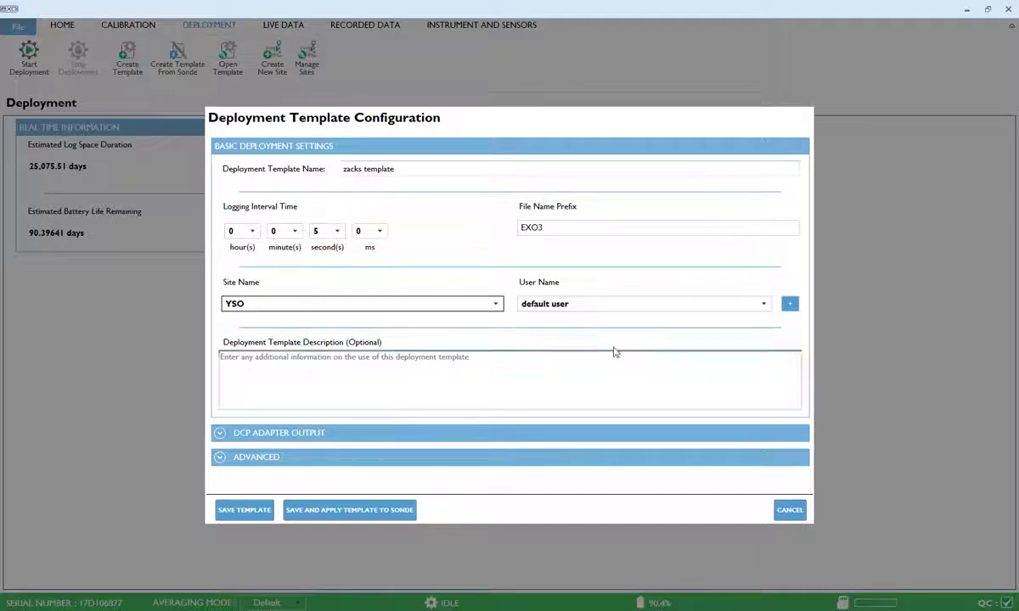
click(761, 313)
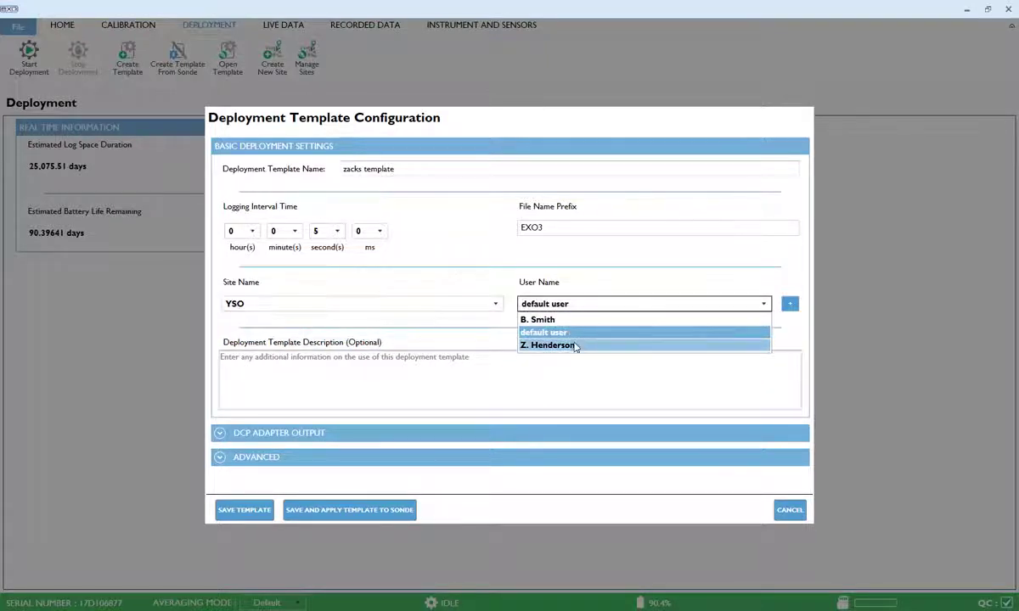
click(569, 347)
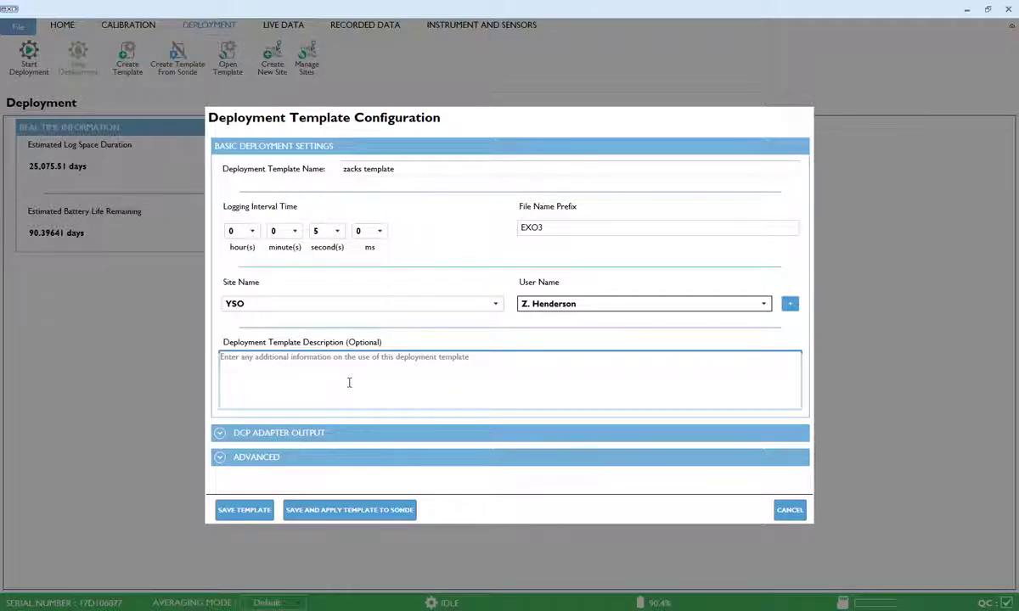
- Examine the template's DCP adapter output and advanced settings, checking the available logging modes but keeping Normal
click(220, 434)
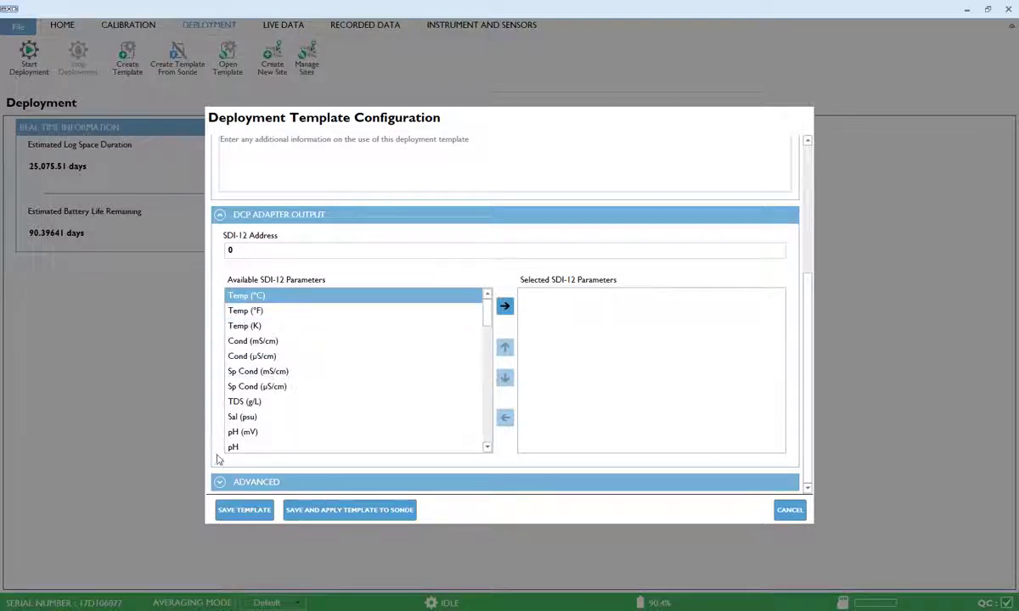
click(219, 482)
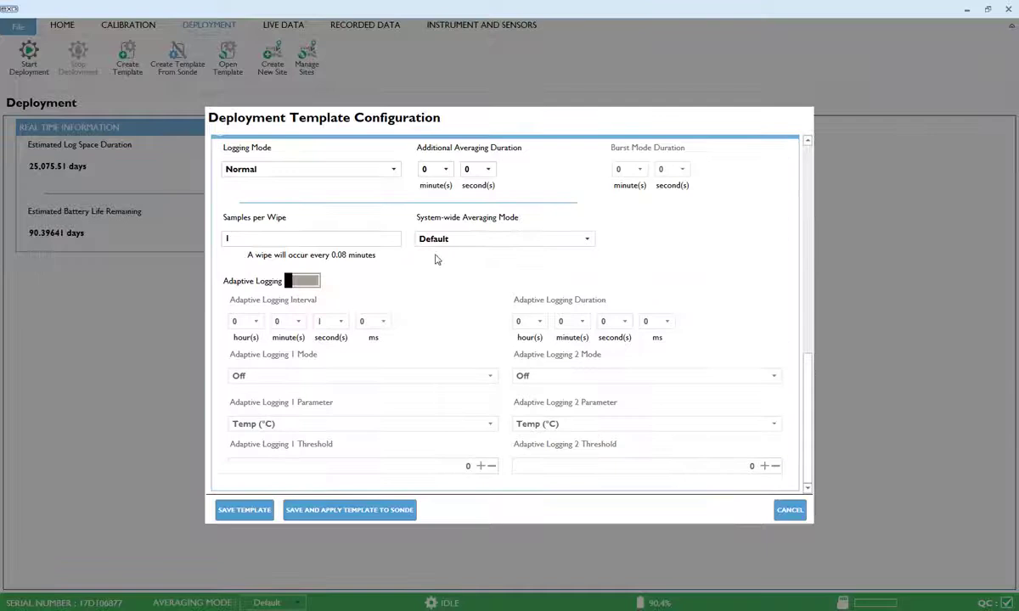
click(395, 170)
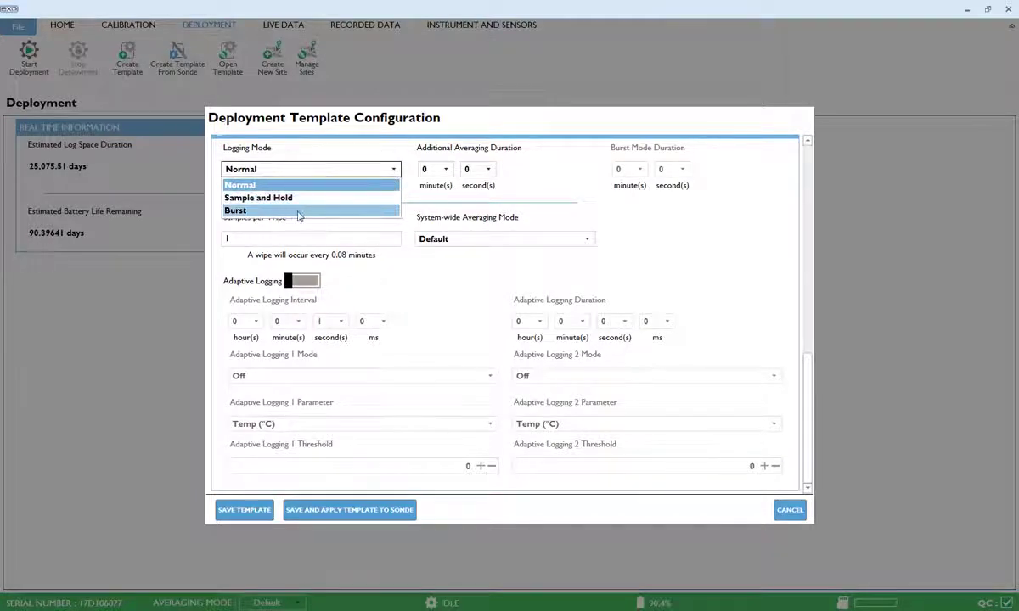
click(376, 280)
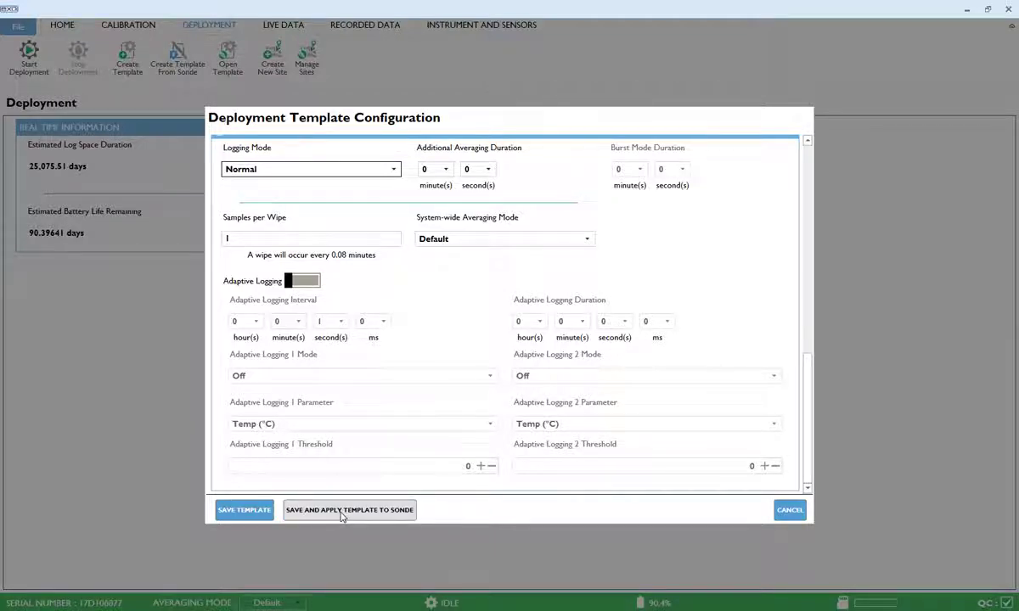
- Save and apply the template to the sonde, and start internal logging at the next interval
click(342, 510)
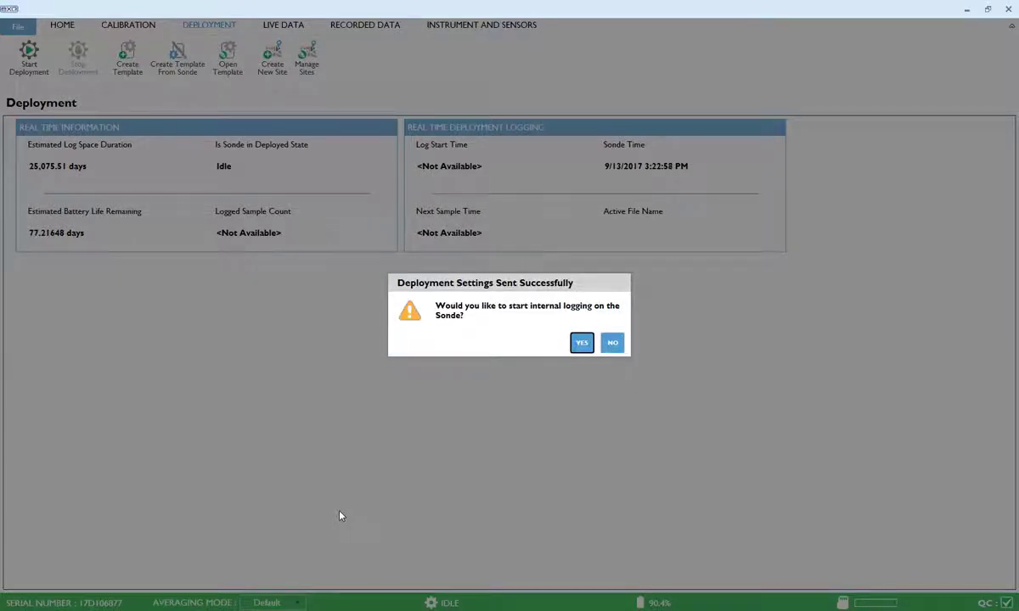
click(581, 348)
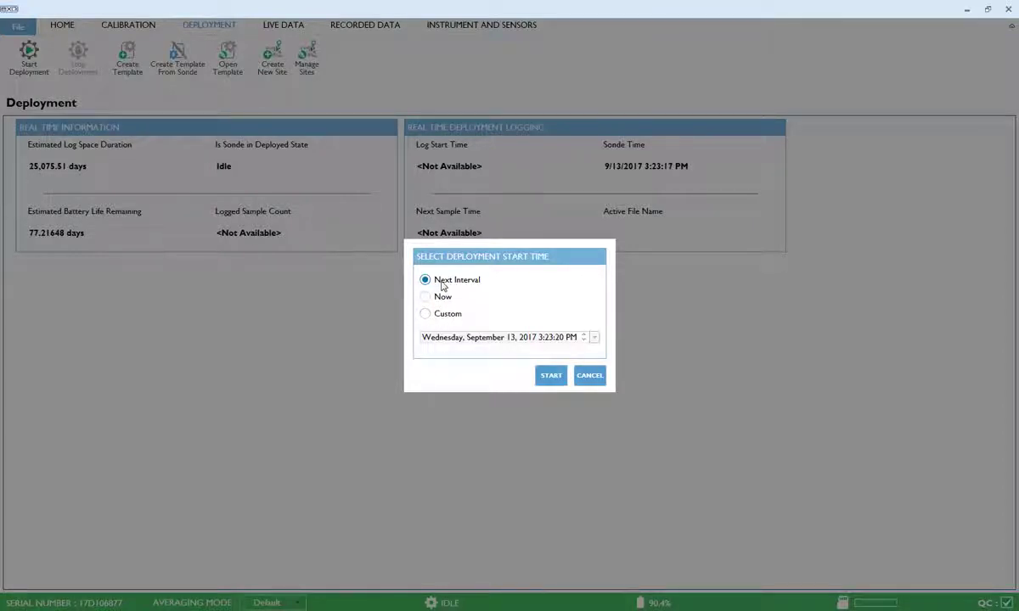
click(551, 377)
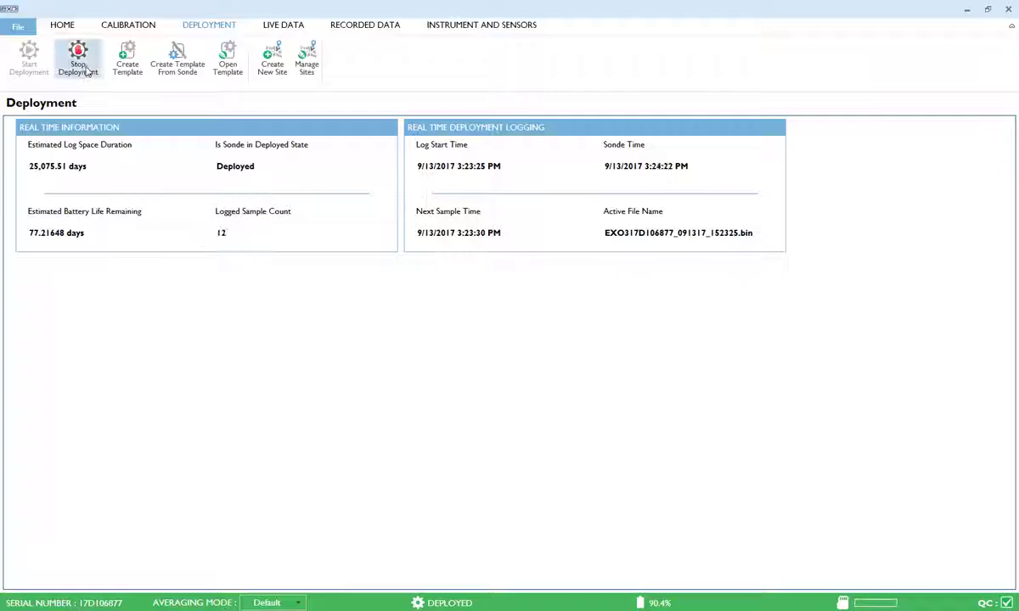
- Stop the deployment and import the 9/13/2017 logged measurement file from the sonde settings
click(78, 59)
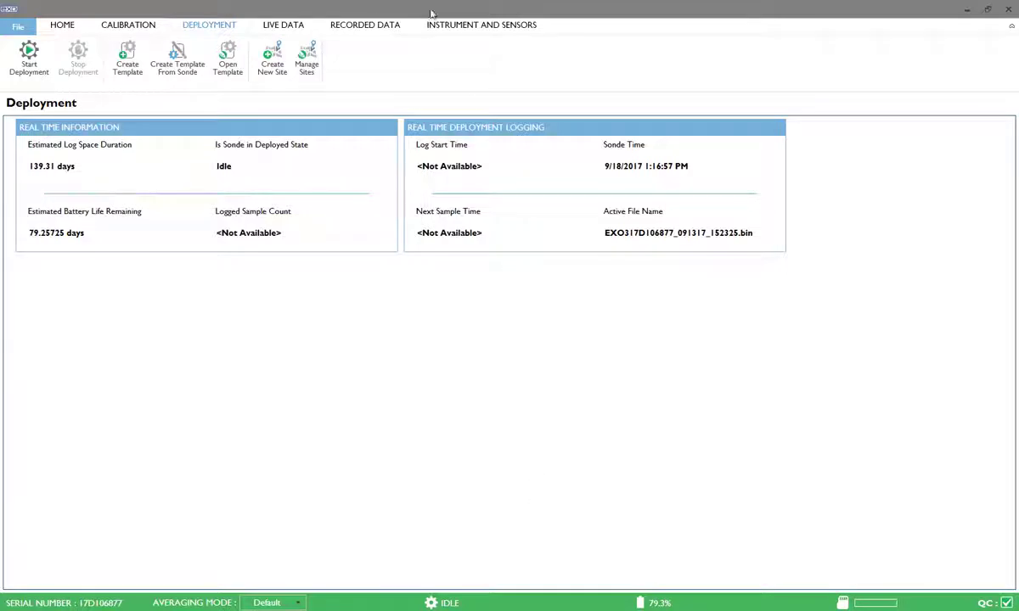
click(361, 27)
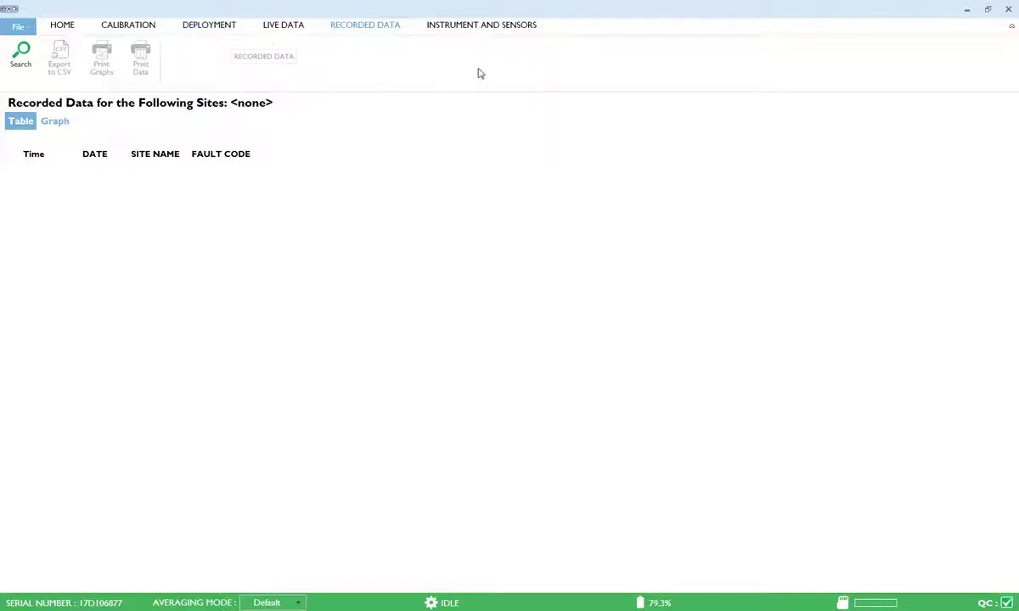
click(488, 28)
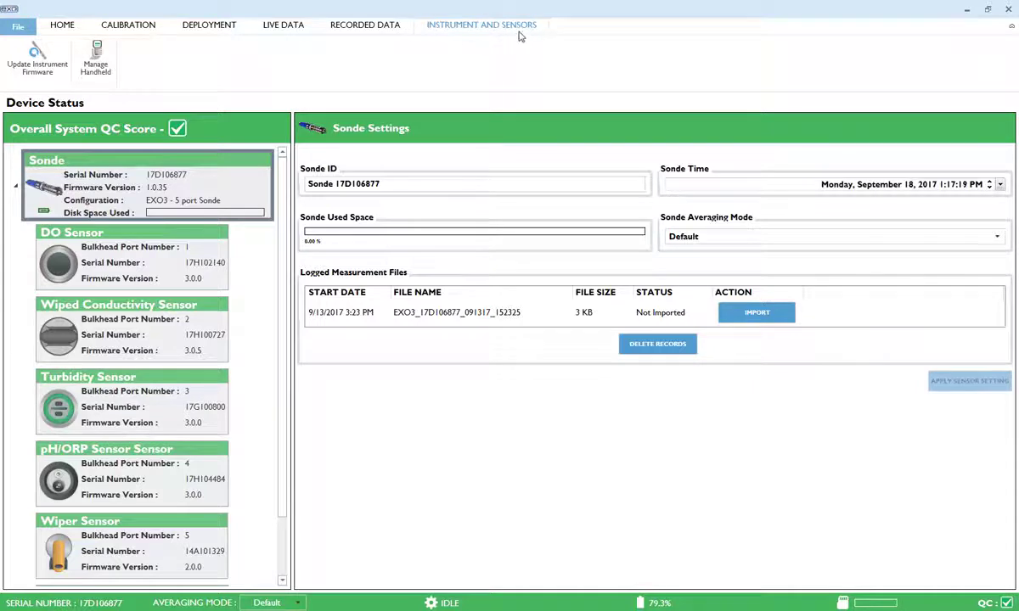
click(111, 176)
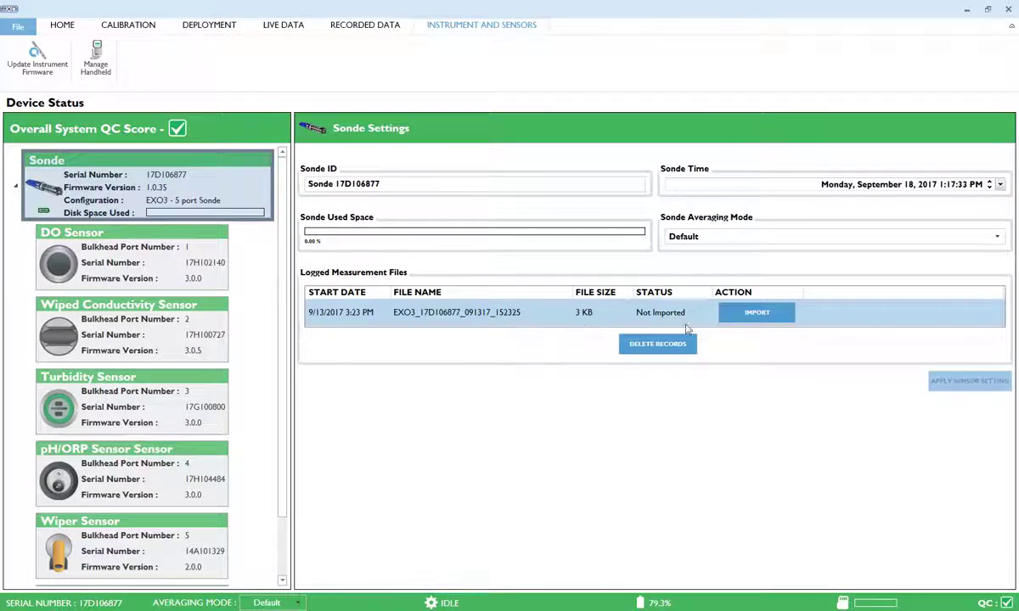
click(770, 319)
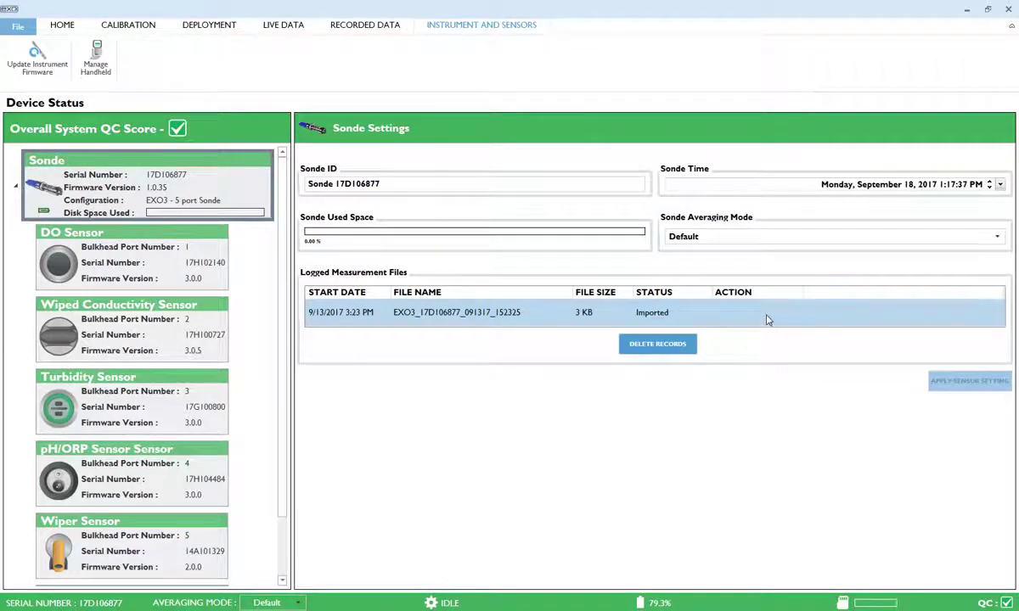
- Open the recorded data search and expand its site name, instrument ID, file name and user ID filters
click(364, 30)
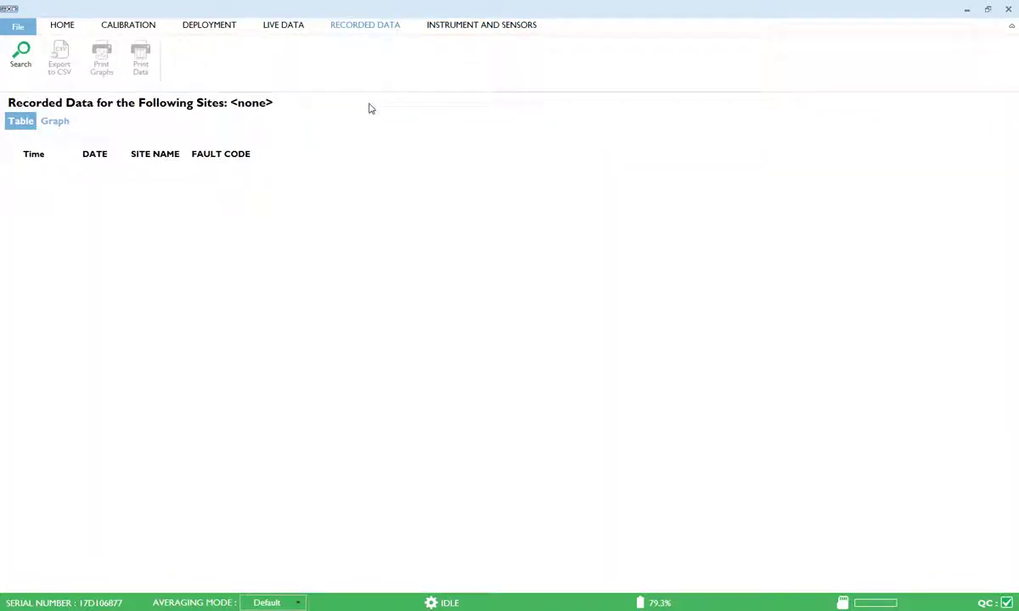
click(21, 61)
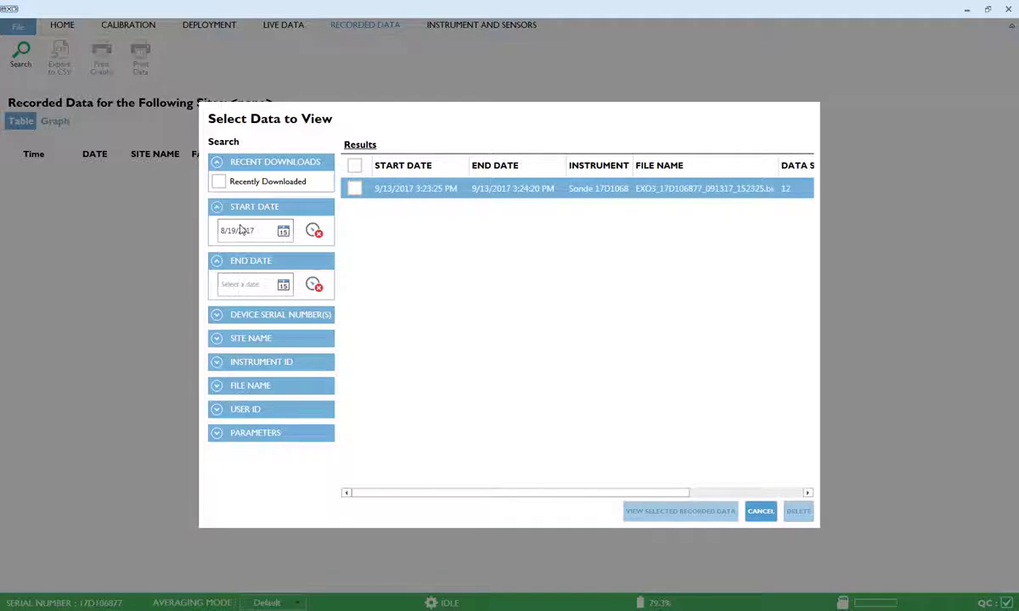
click(212, 337)
click(213, 388)
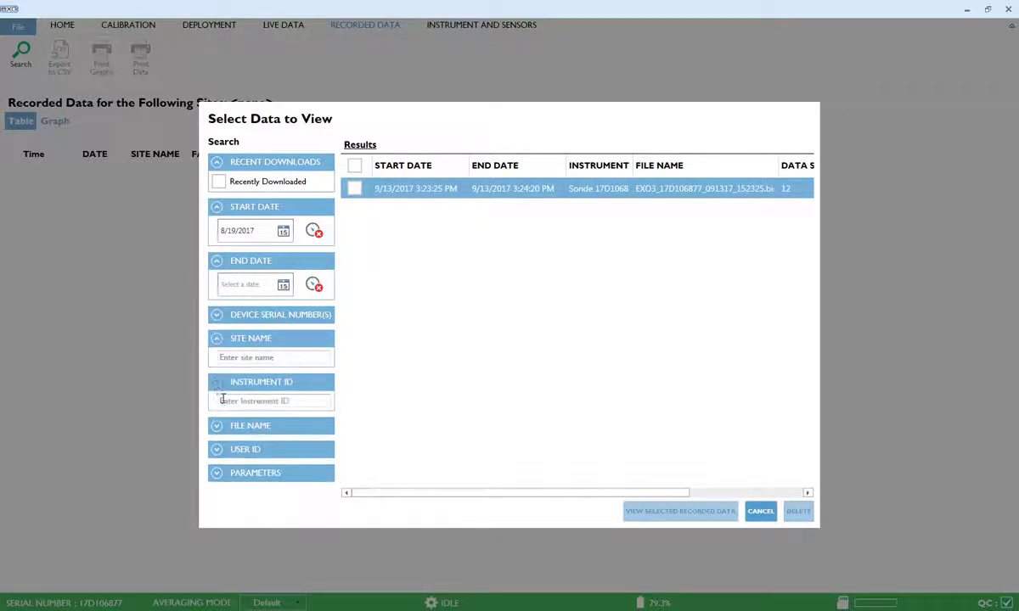
click(216, 427)
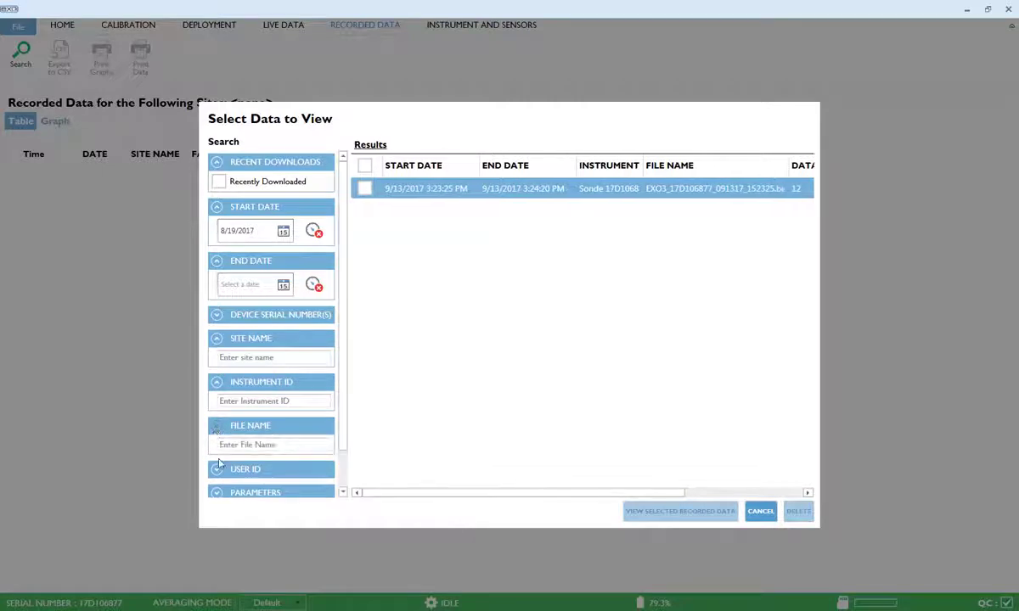
click(219, 470)
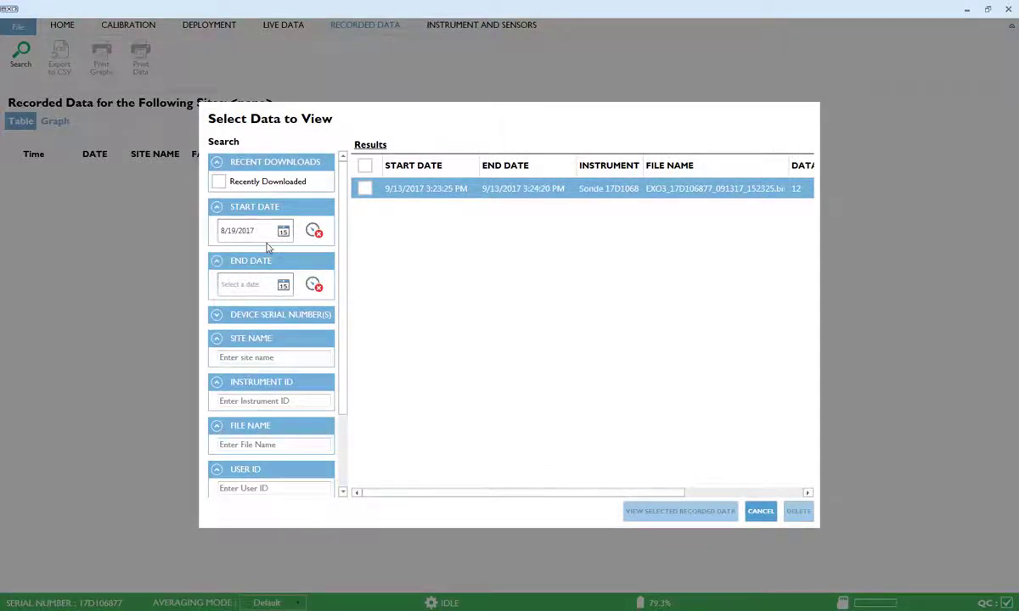
- View the recorded data of the 9/13/2017 deployment and export it as a CSV file to the EXO Exports folder
click(365, 189)
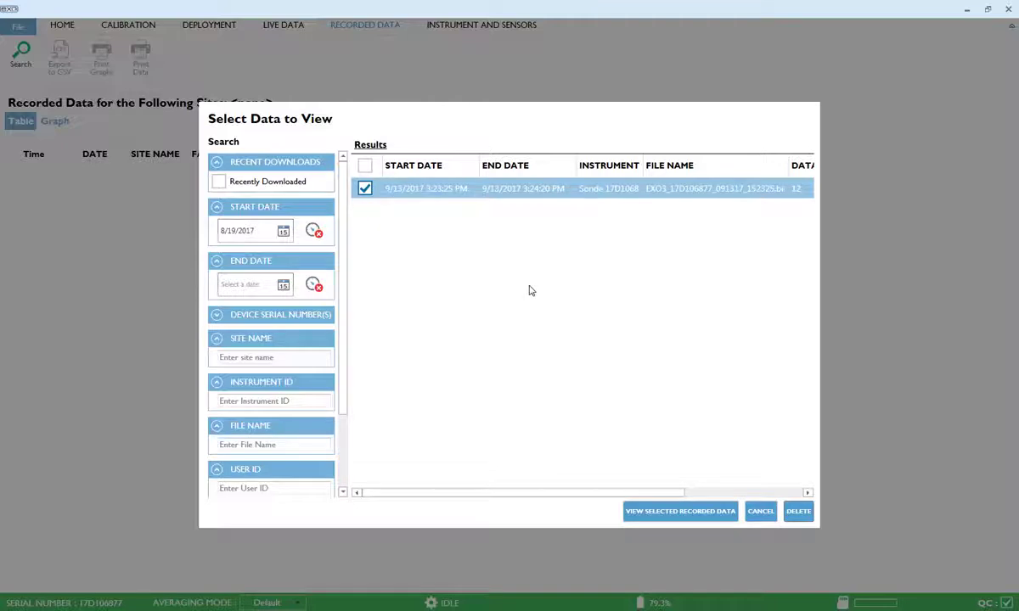
click(630, 511)
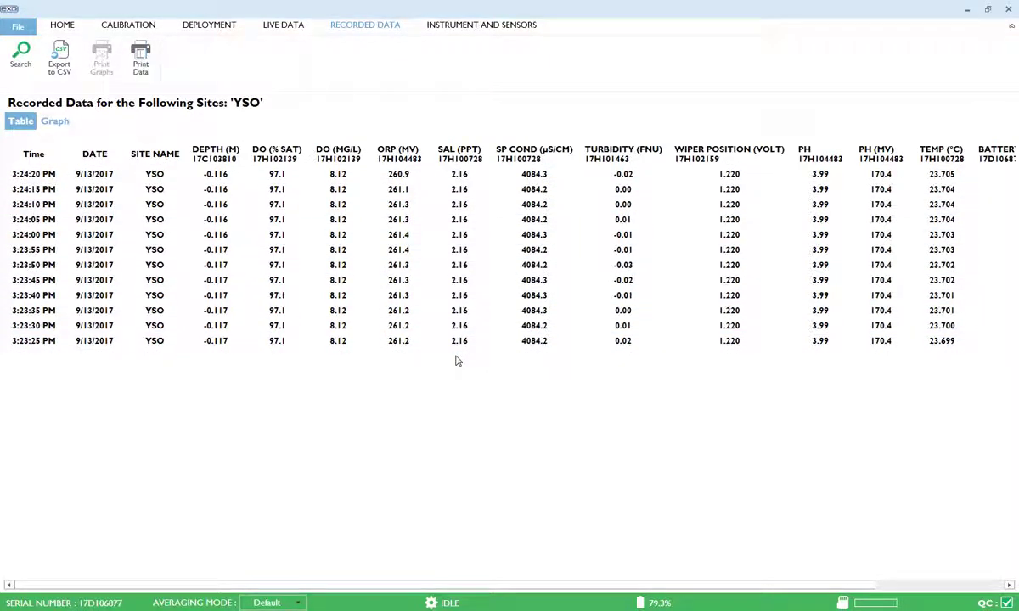
click(57, 68)
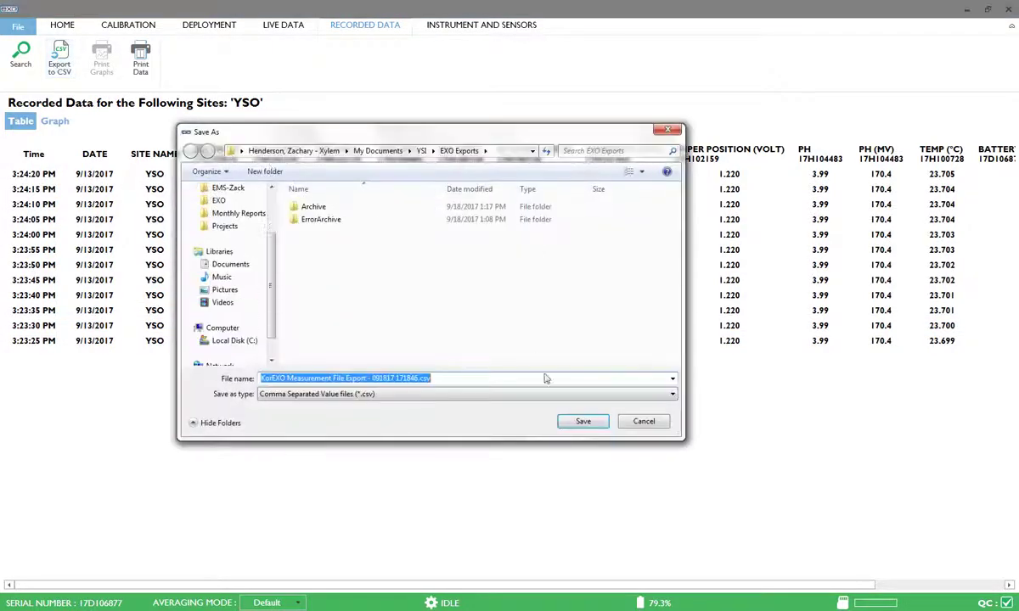
click(583, 422)
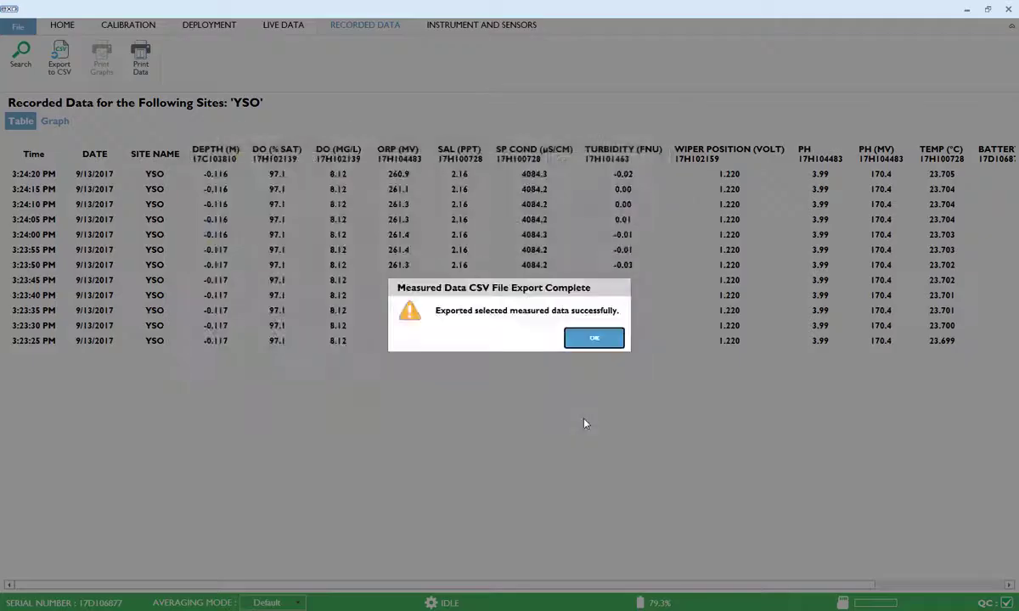
- Autofit columns A and B of the exported measurement CSV in Excel, then switch back to the recorded data in KorEXO
click(590, 339)
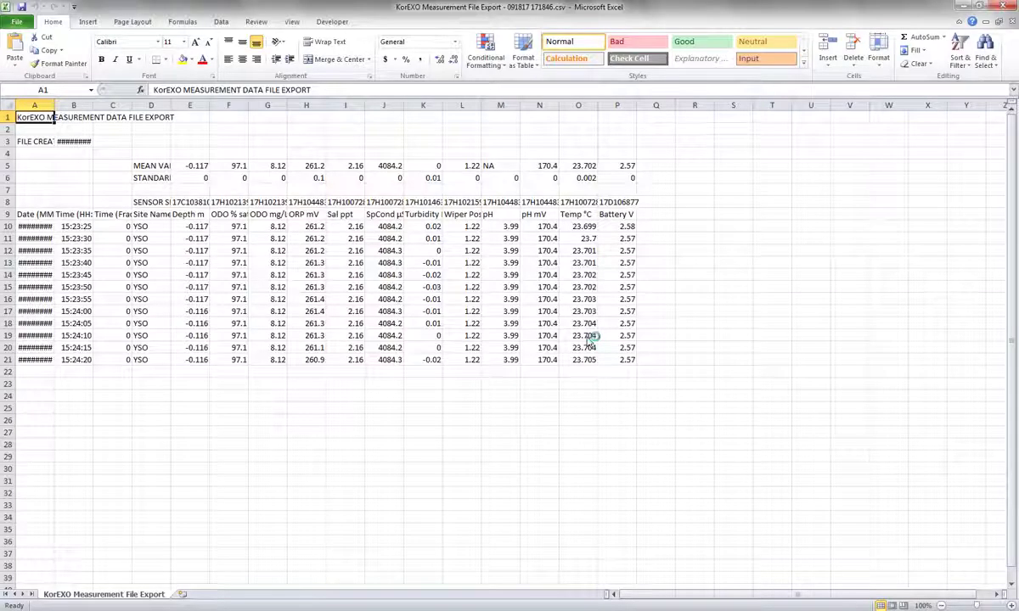
double_click(55, 104)
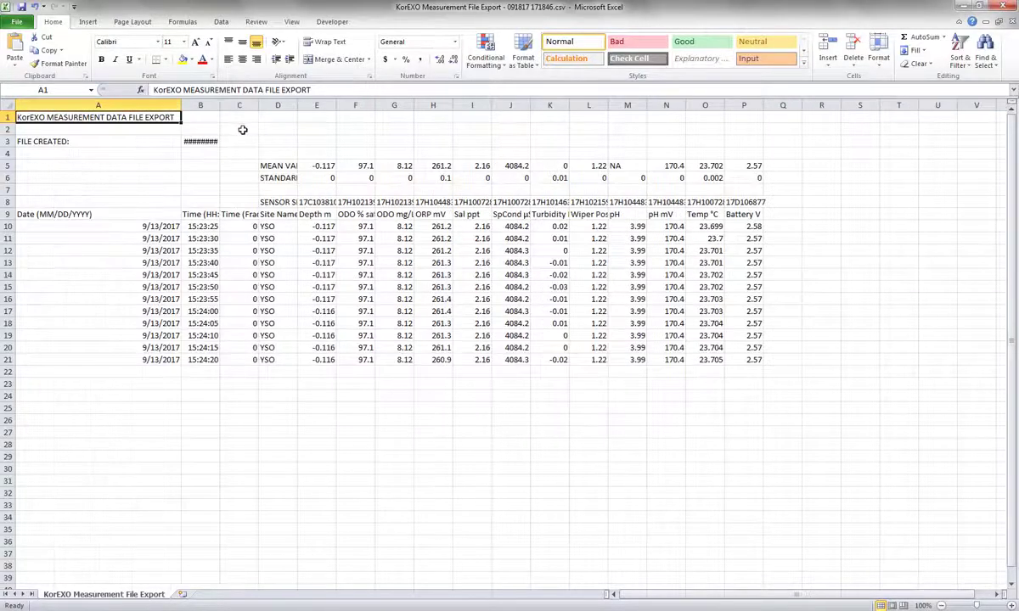
double_click(219, 105)
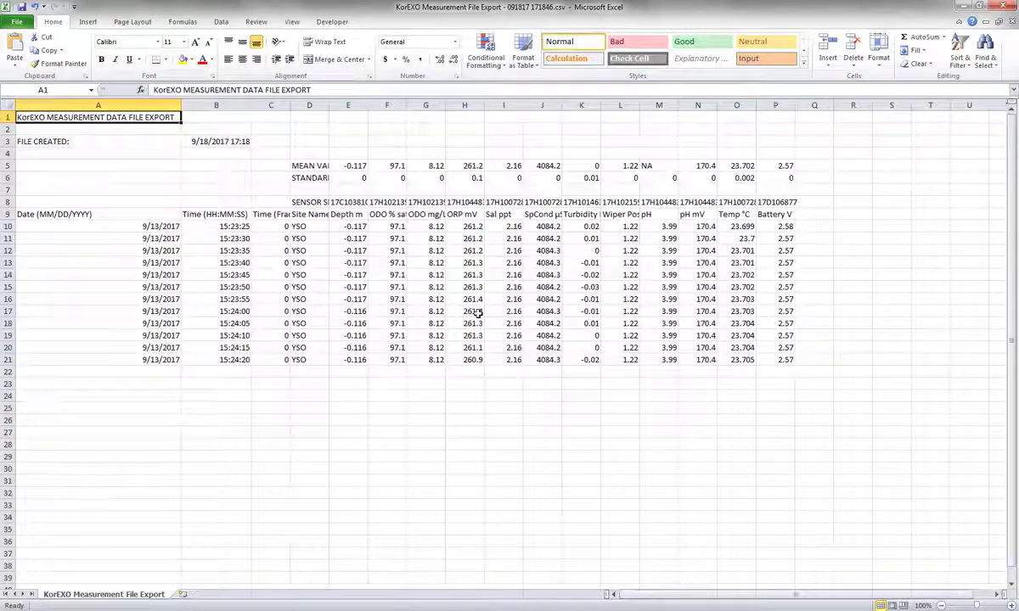
key(alt+Tab)
click(612, 338)
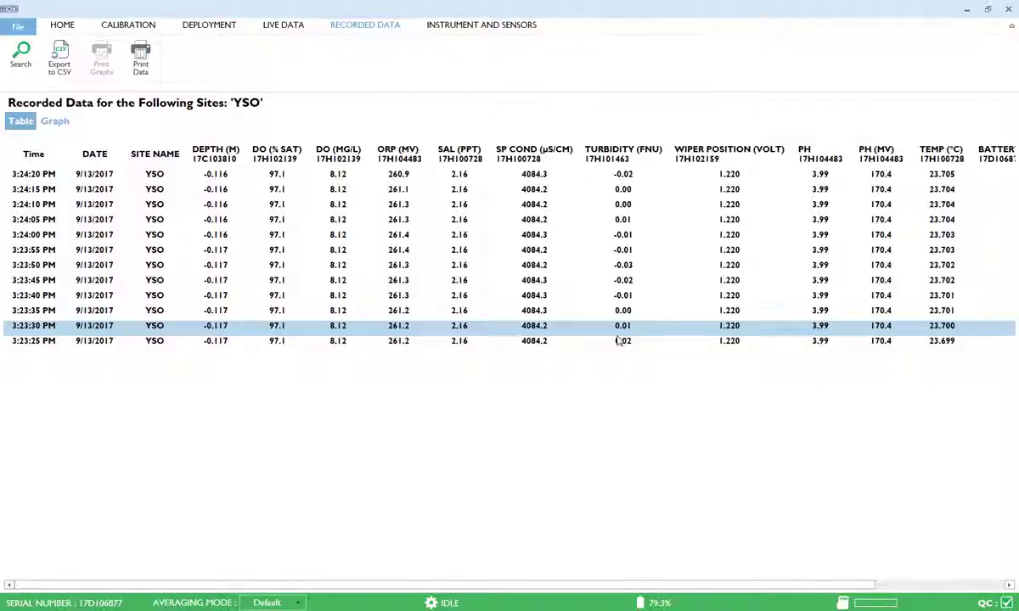
- Open the KorEXO feedback form from the home screen and set its software selection to General Comments
click(61, 26)
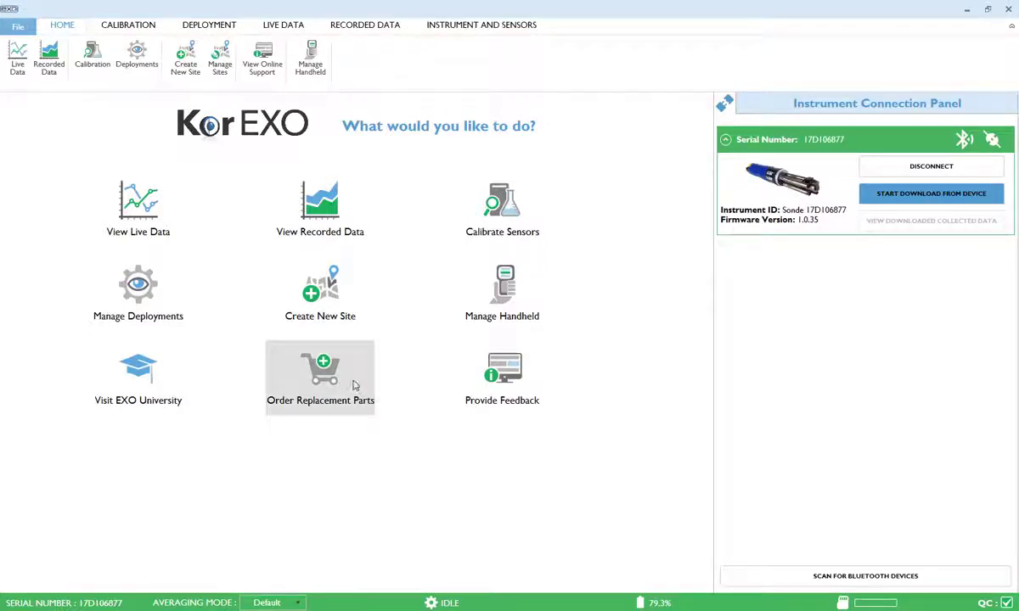
click(548, 380)
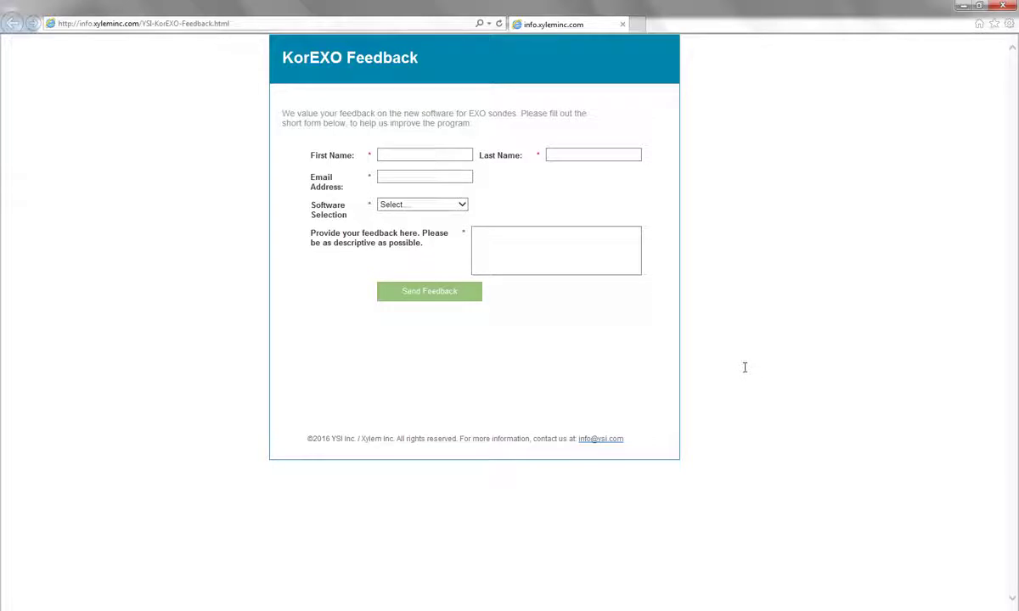
click(463, 205)
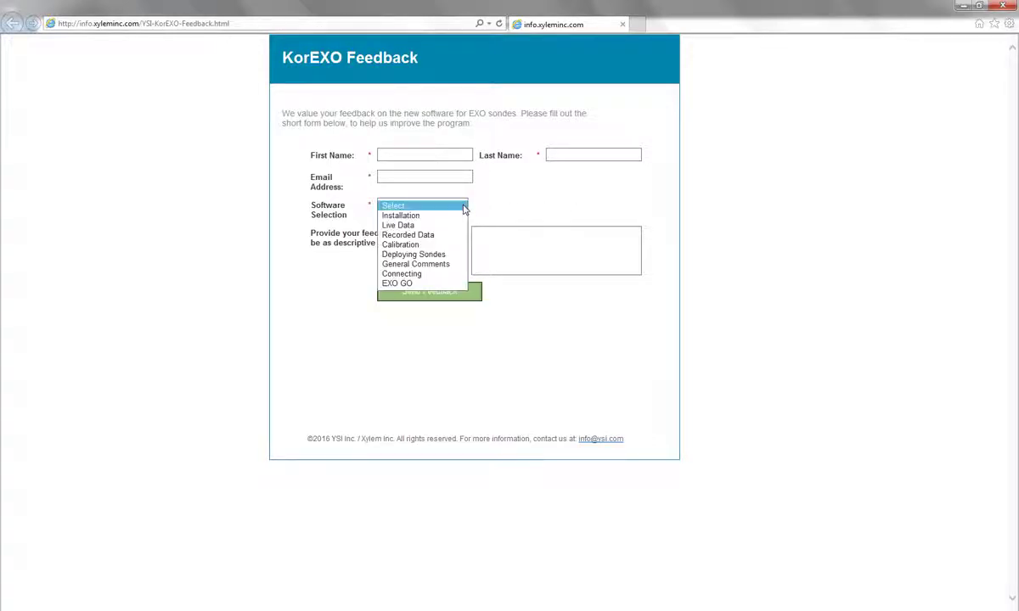
click(419, 264)
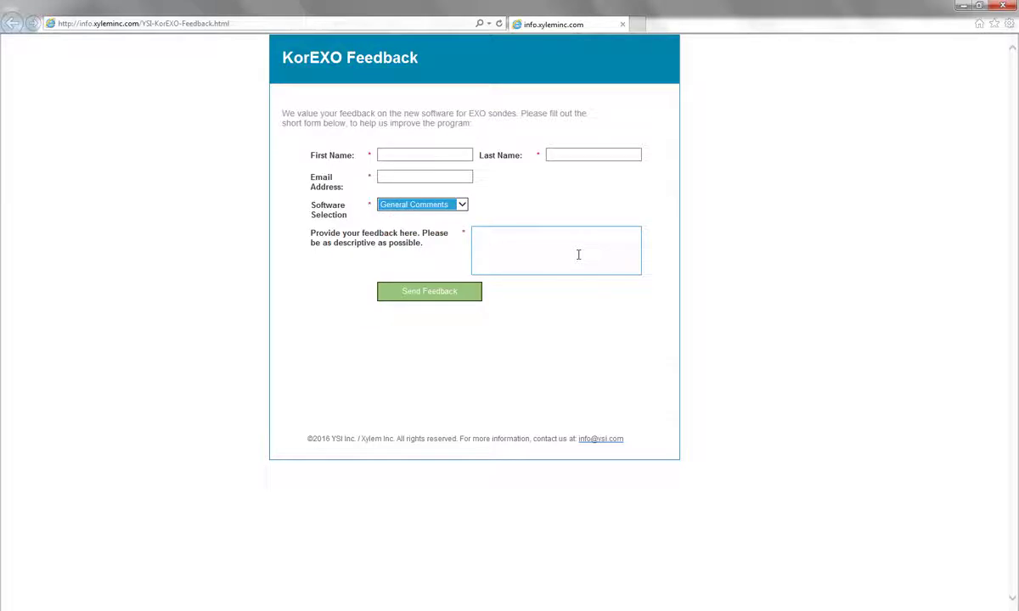